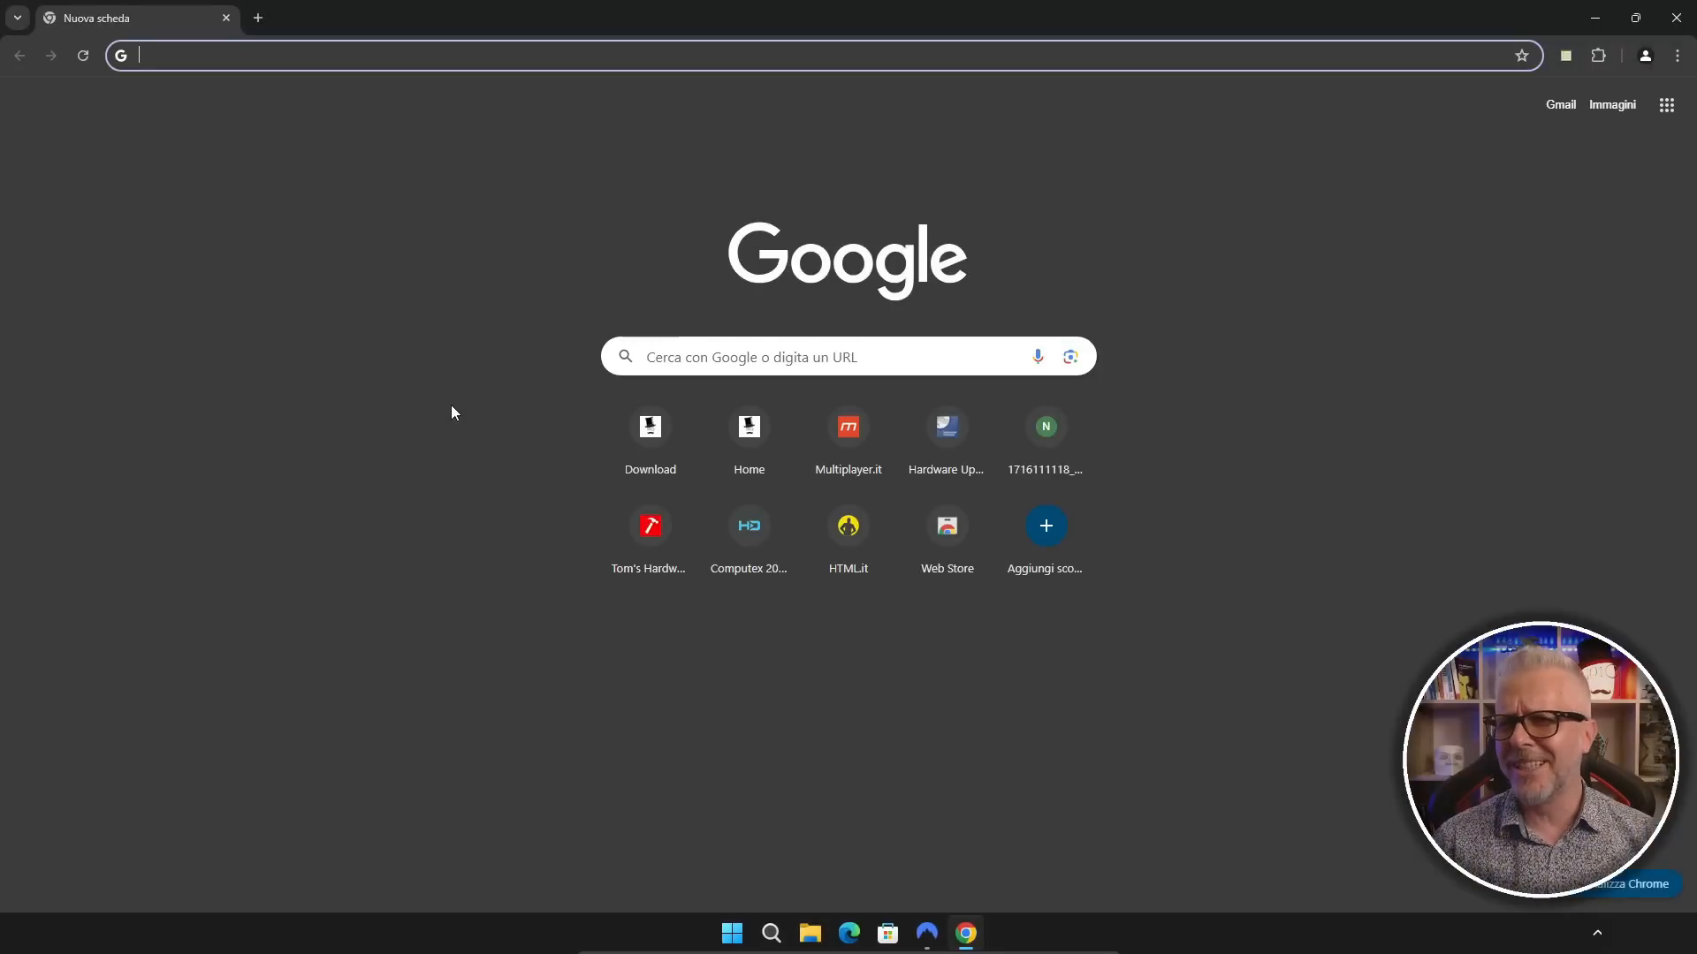
Step: Search Google for gentiluomo digitale, open the Gentiluomo Digitale site, and go to its Downloads page
{"action": "left_click", "coordinate": [686, 359]}
{"action": "type", "text": "gentiluomo digitale"}
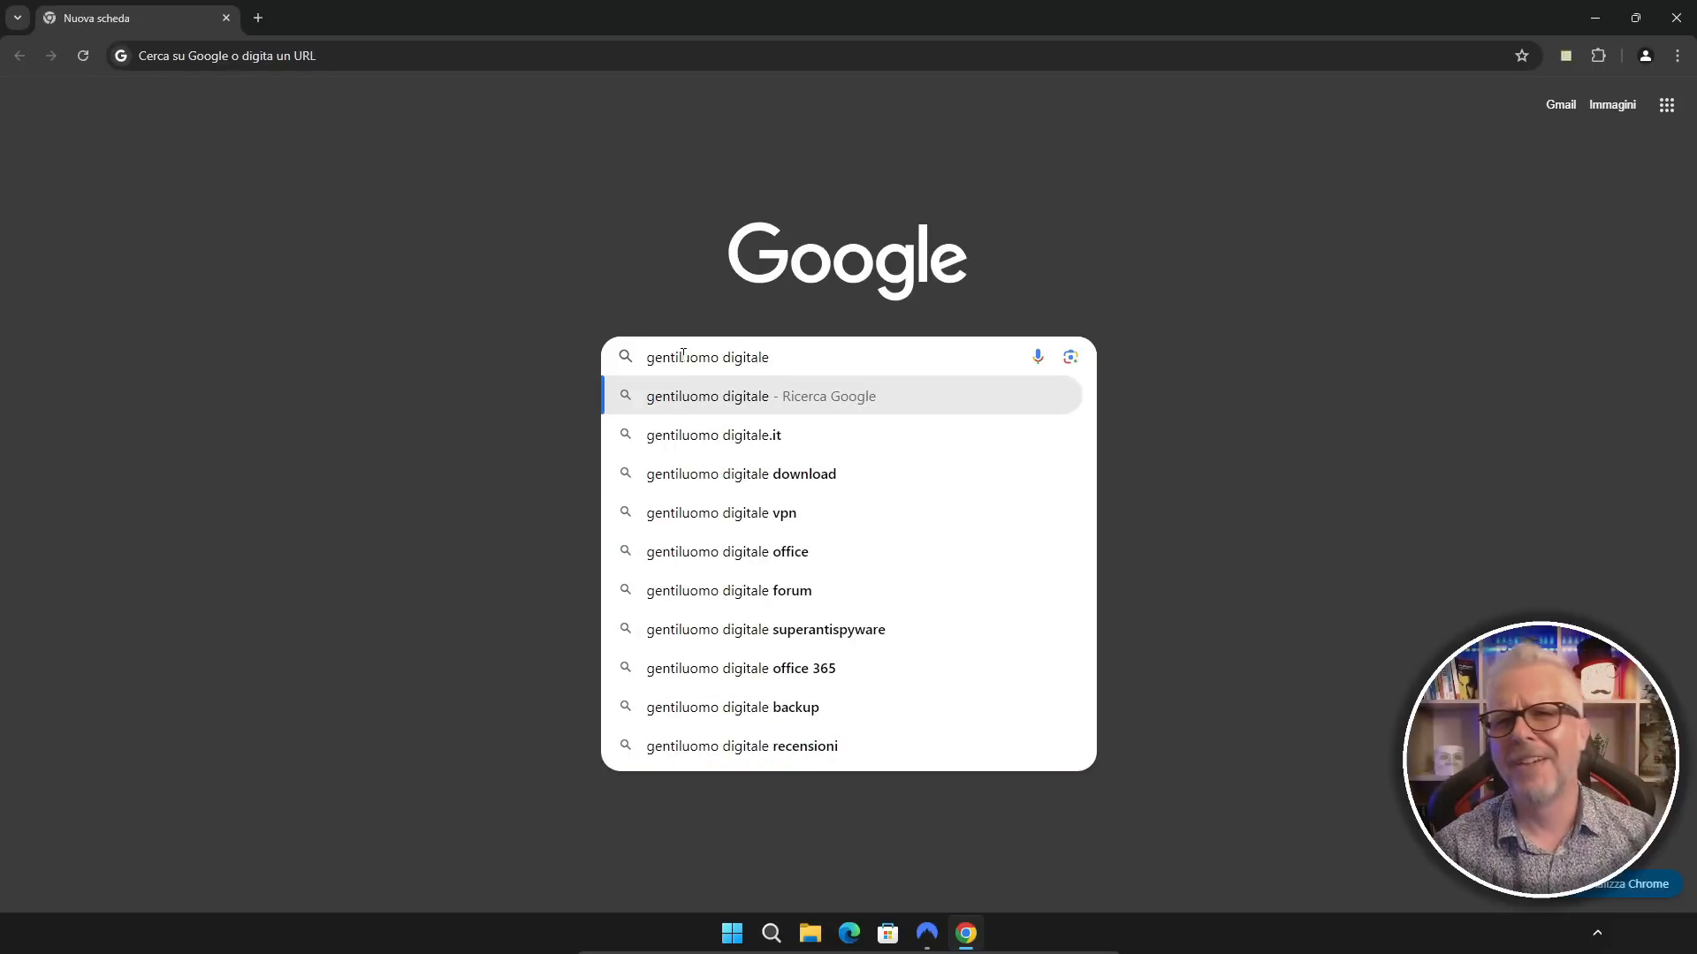
{"action": "key", "text": "Return"}
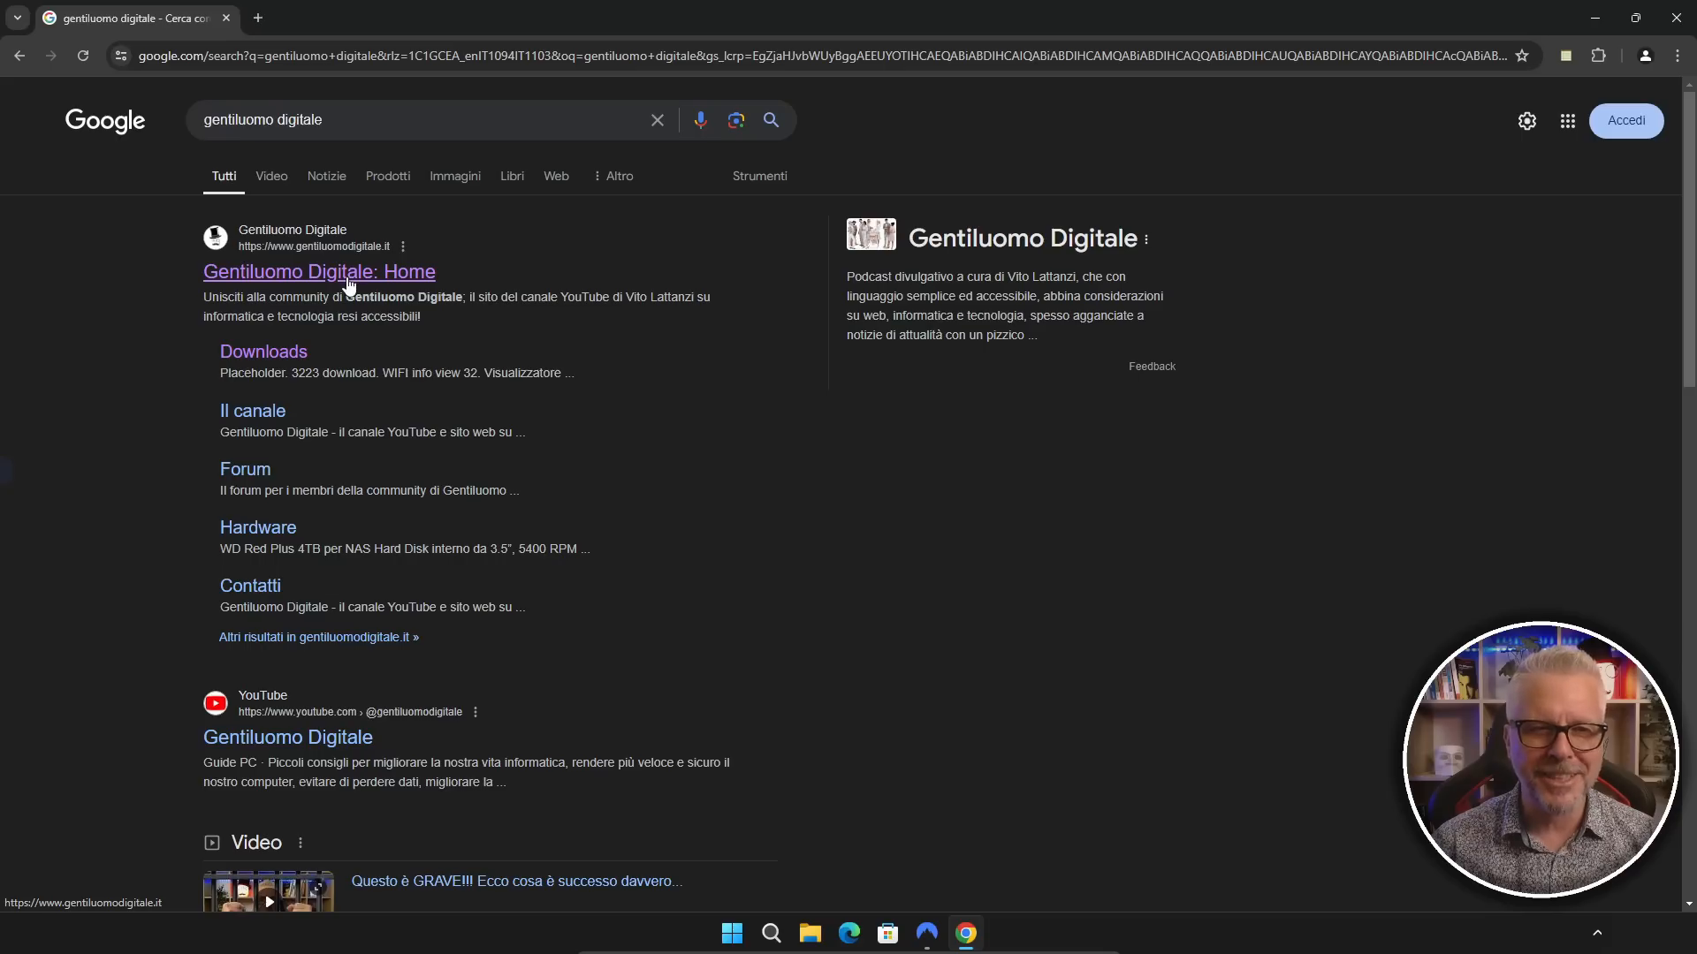
{"action": "left_click", "coordinate": [349, 283]}
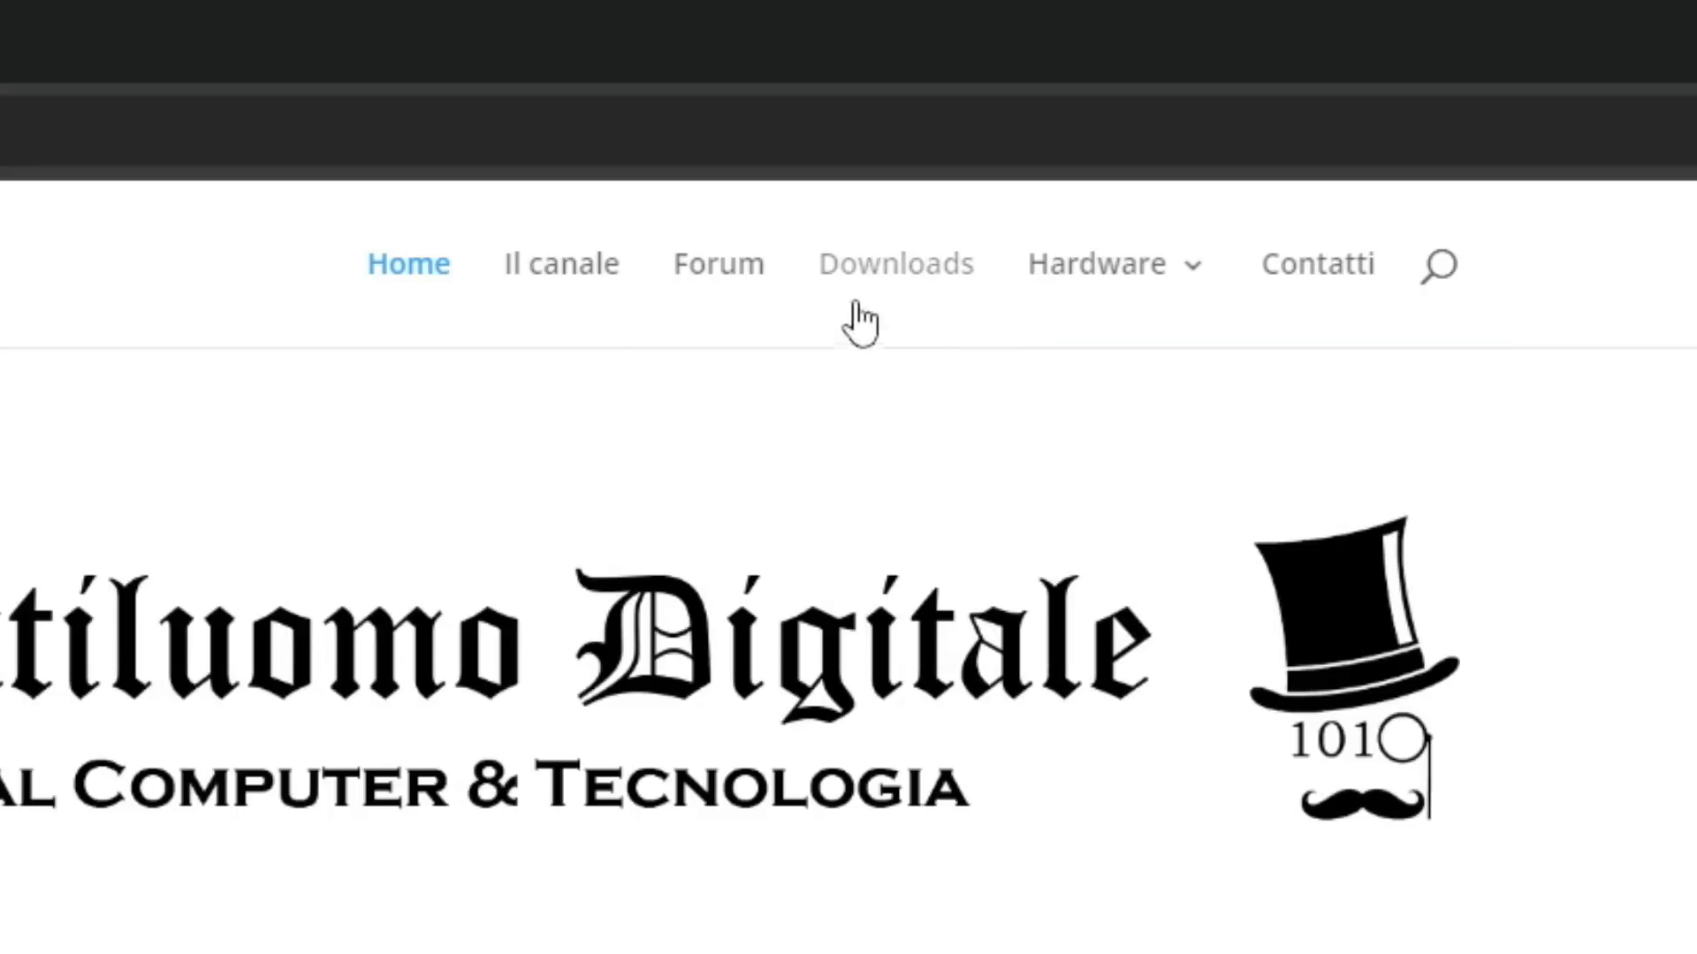
{"action": "left_click", "coordinate": [903, 276]}
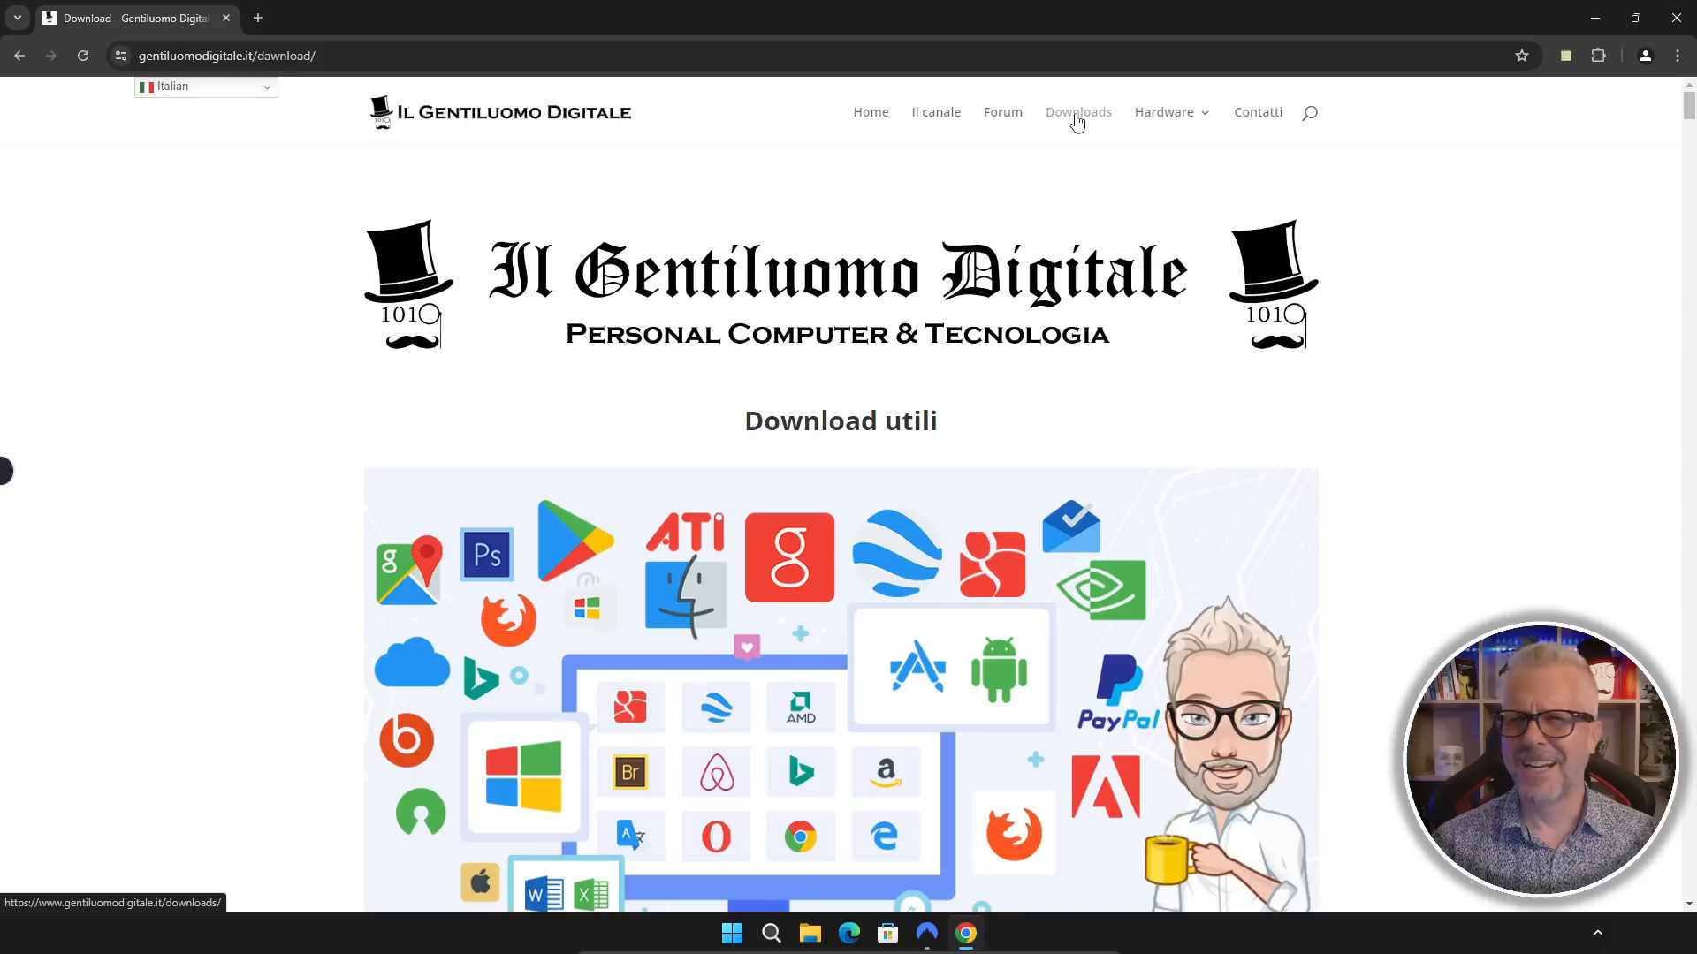
{"action": "scroll", "coordinate": [1057, 212], "scroll_direction": "down", "scroll_amount": 8}
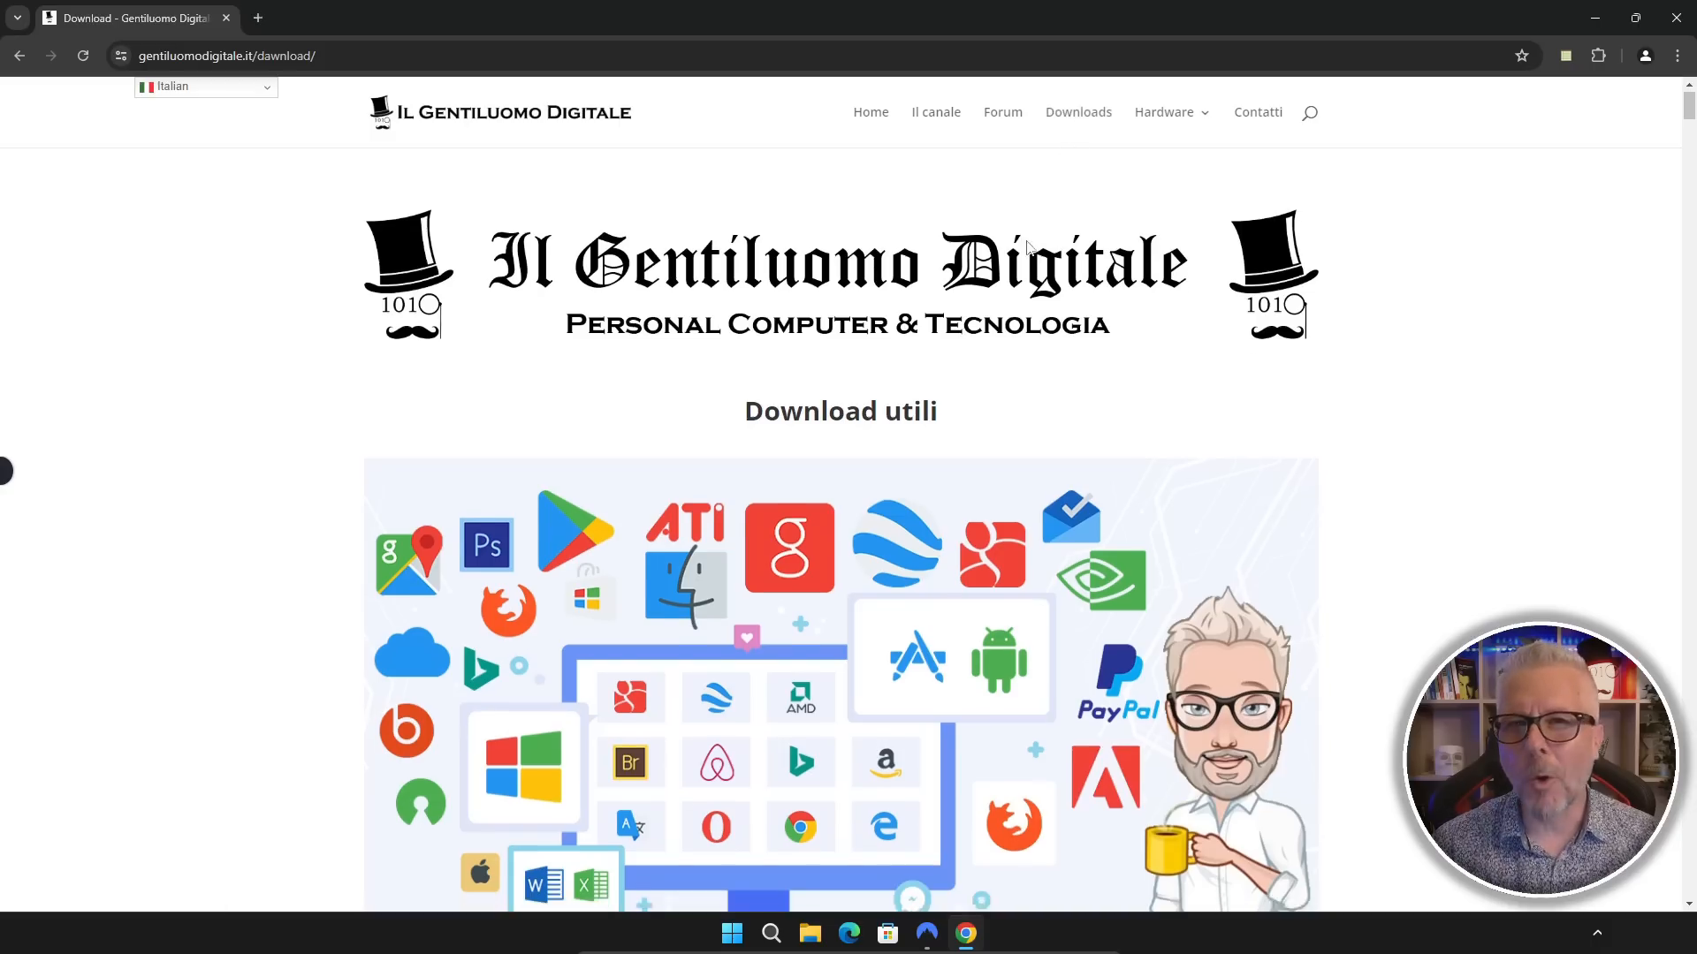
{"action": "scroll", "coordinate": [1021, 261], "scroll_direction": "down", "scroll_amount": 10}
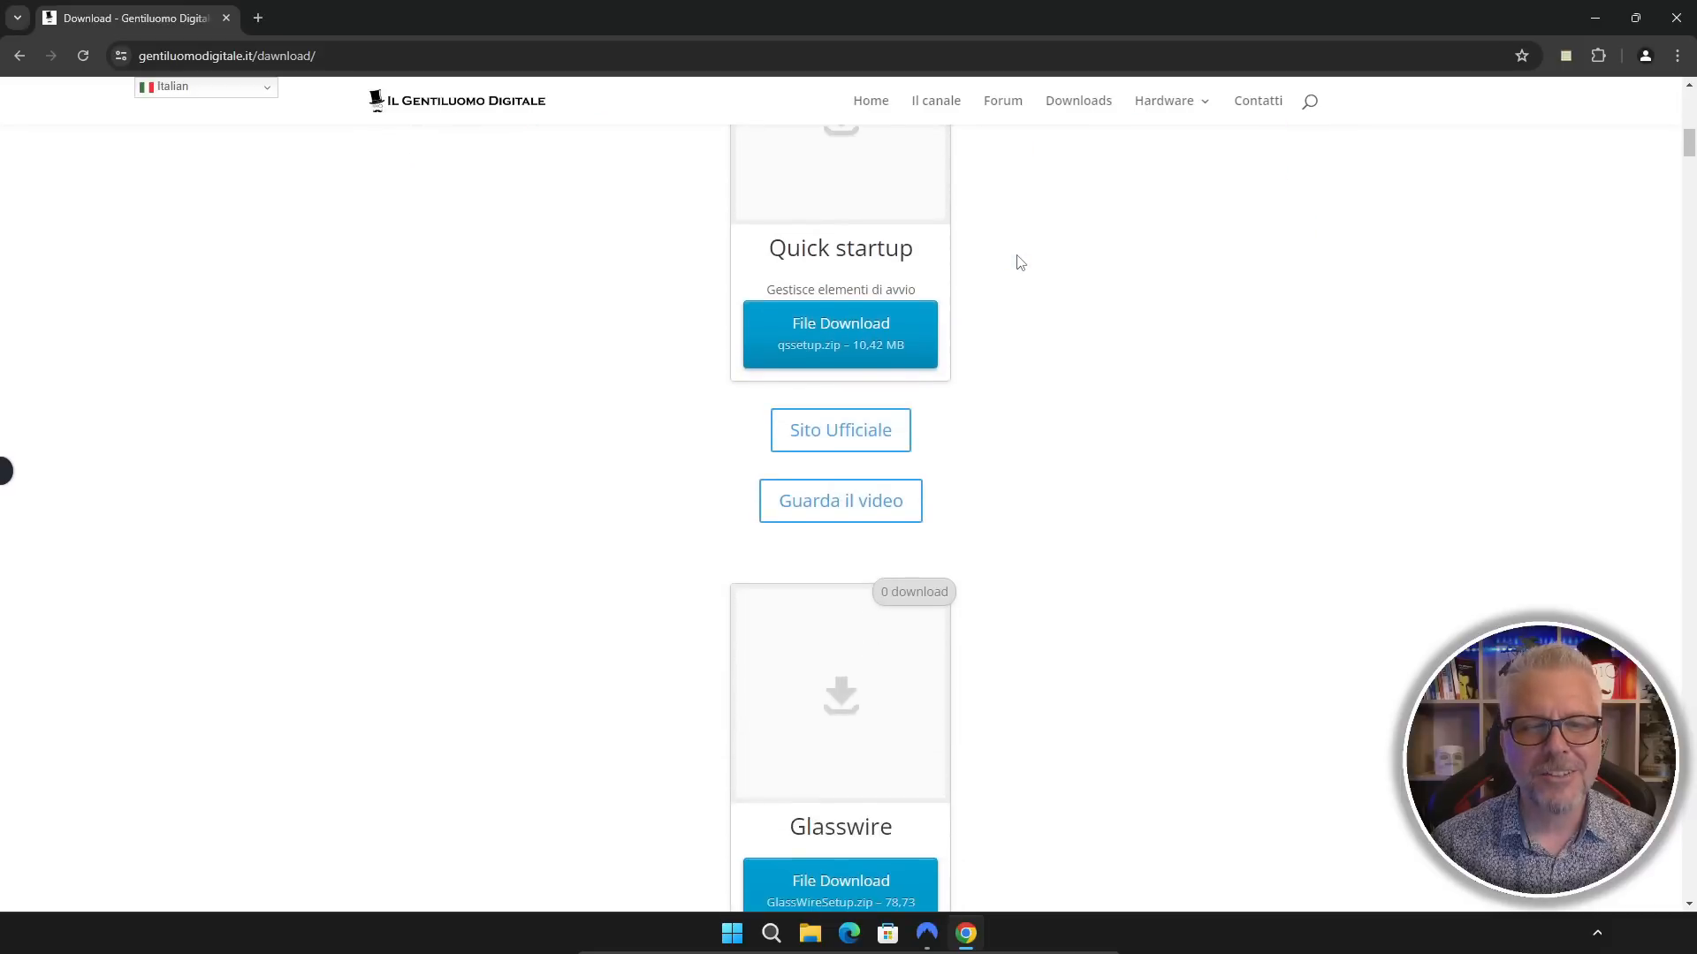
Step: Search the Gentiluomo Digitale site for glasswire and download the Glasswire package from the results
{"action": "left_click_drag", "start_coordinate": [796, 390], "coordinate": [895, 393]}
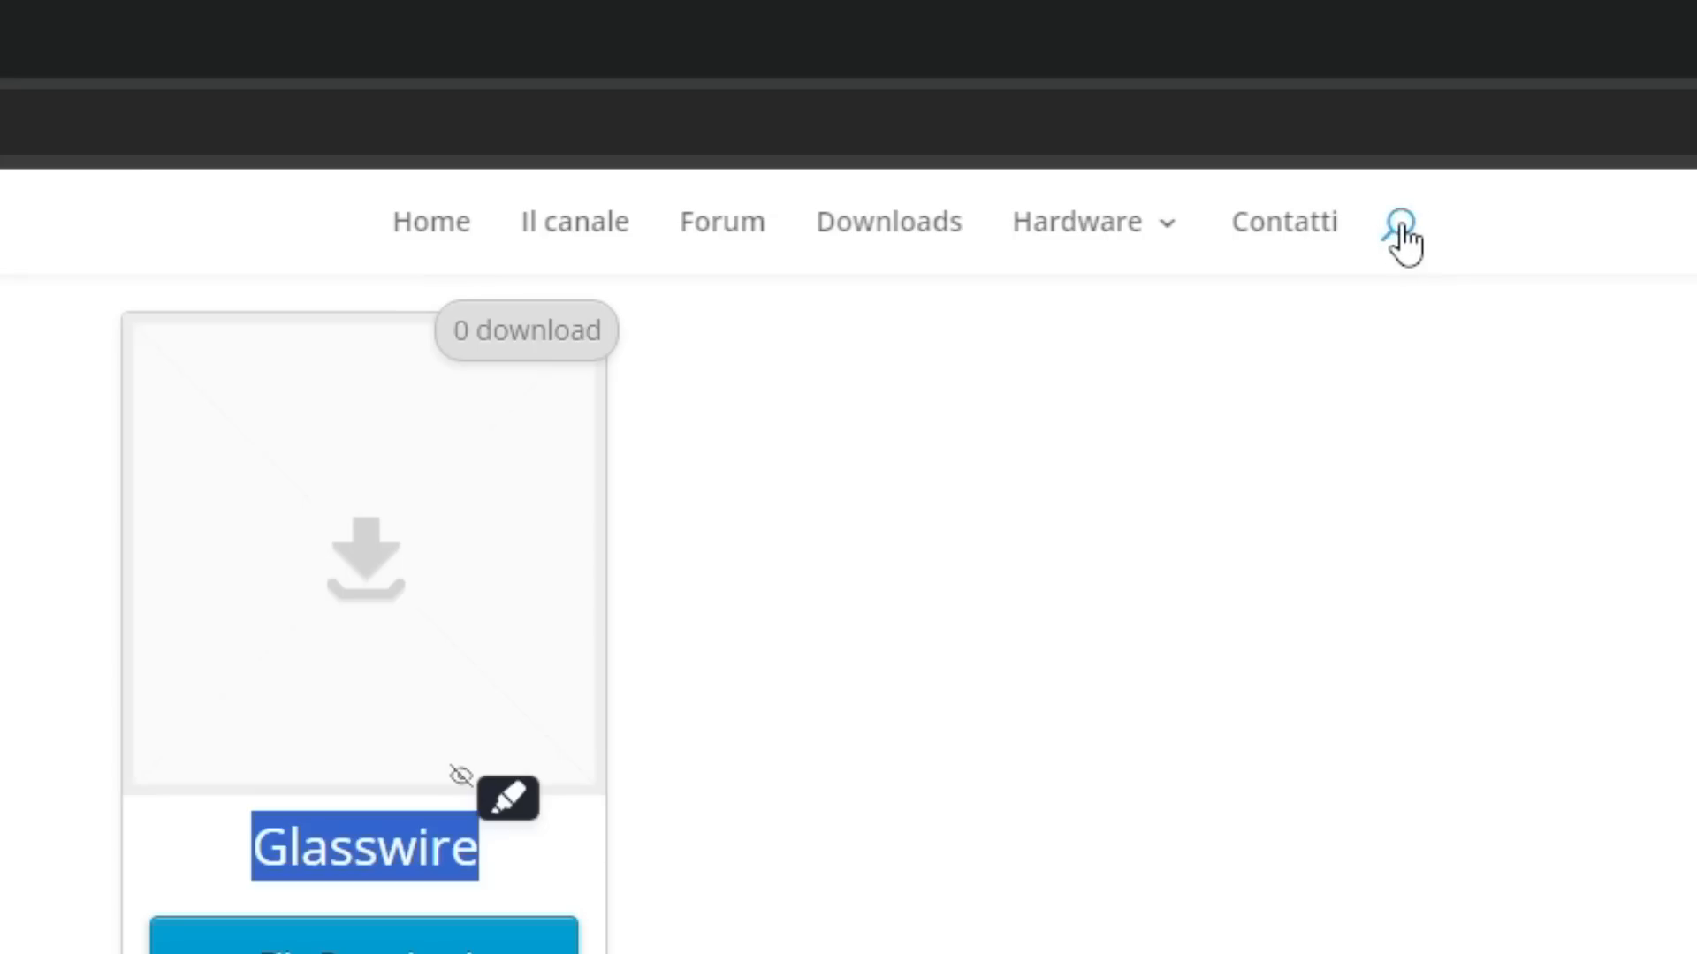
{"action": "left_click", "coordinate": [1401, 232]}
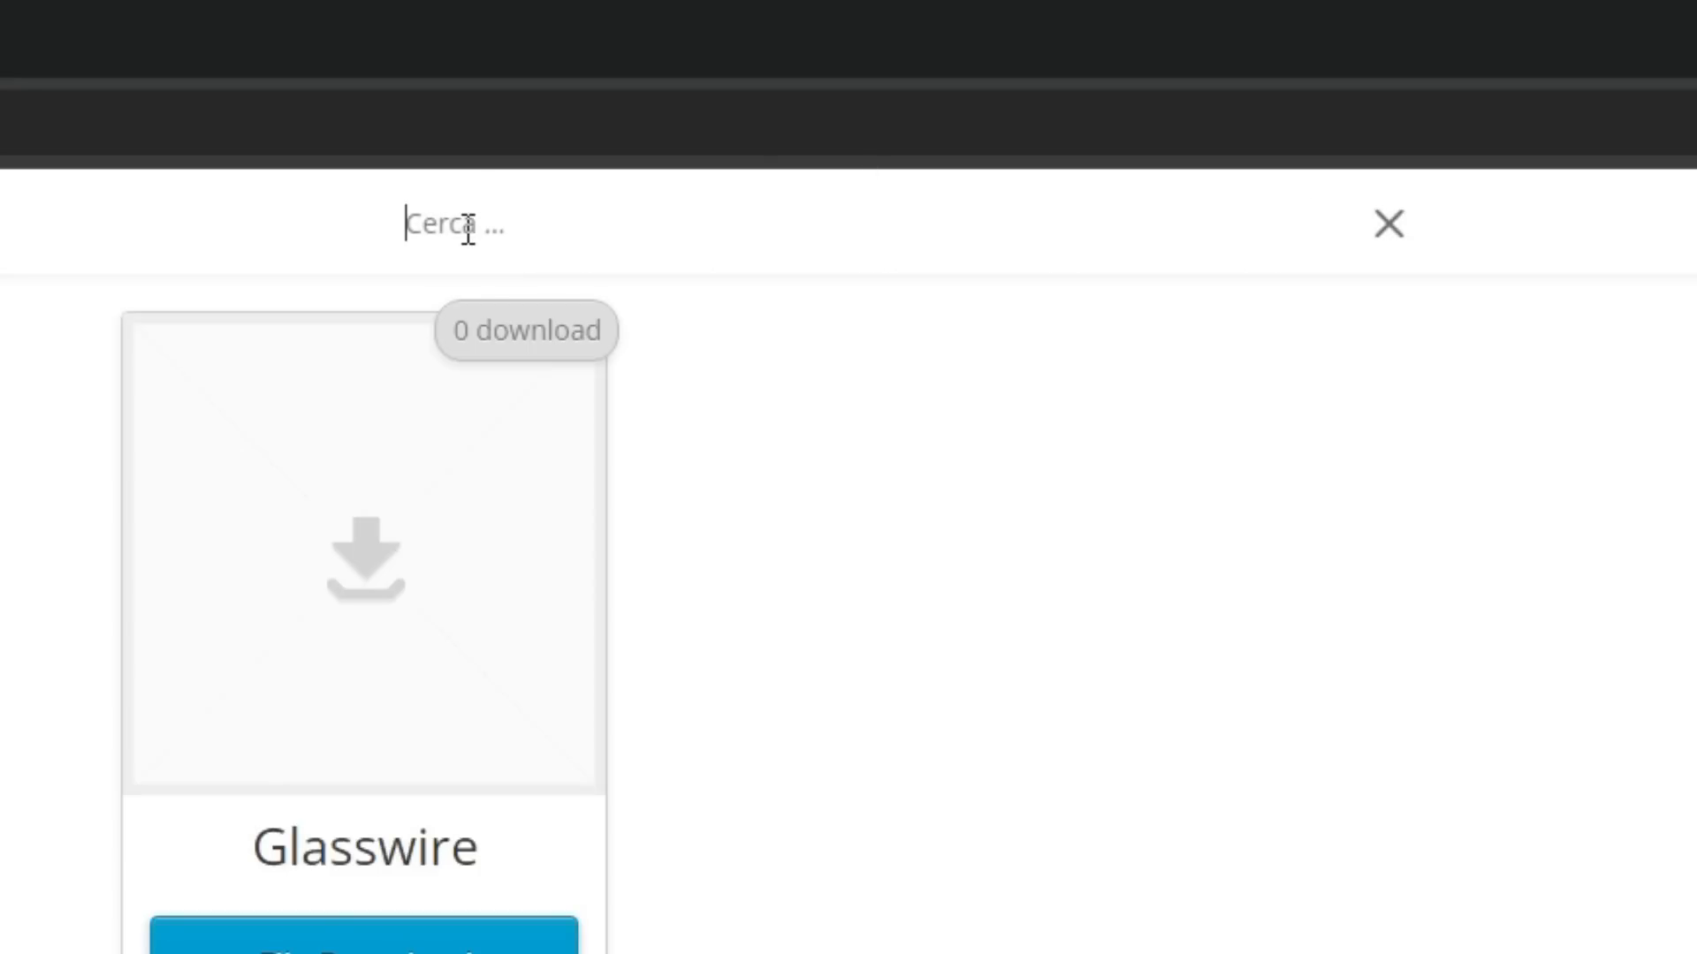
{"action": "type", "text": "glasswire"}
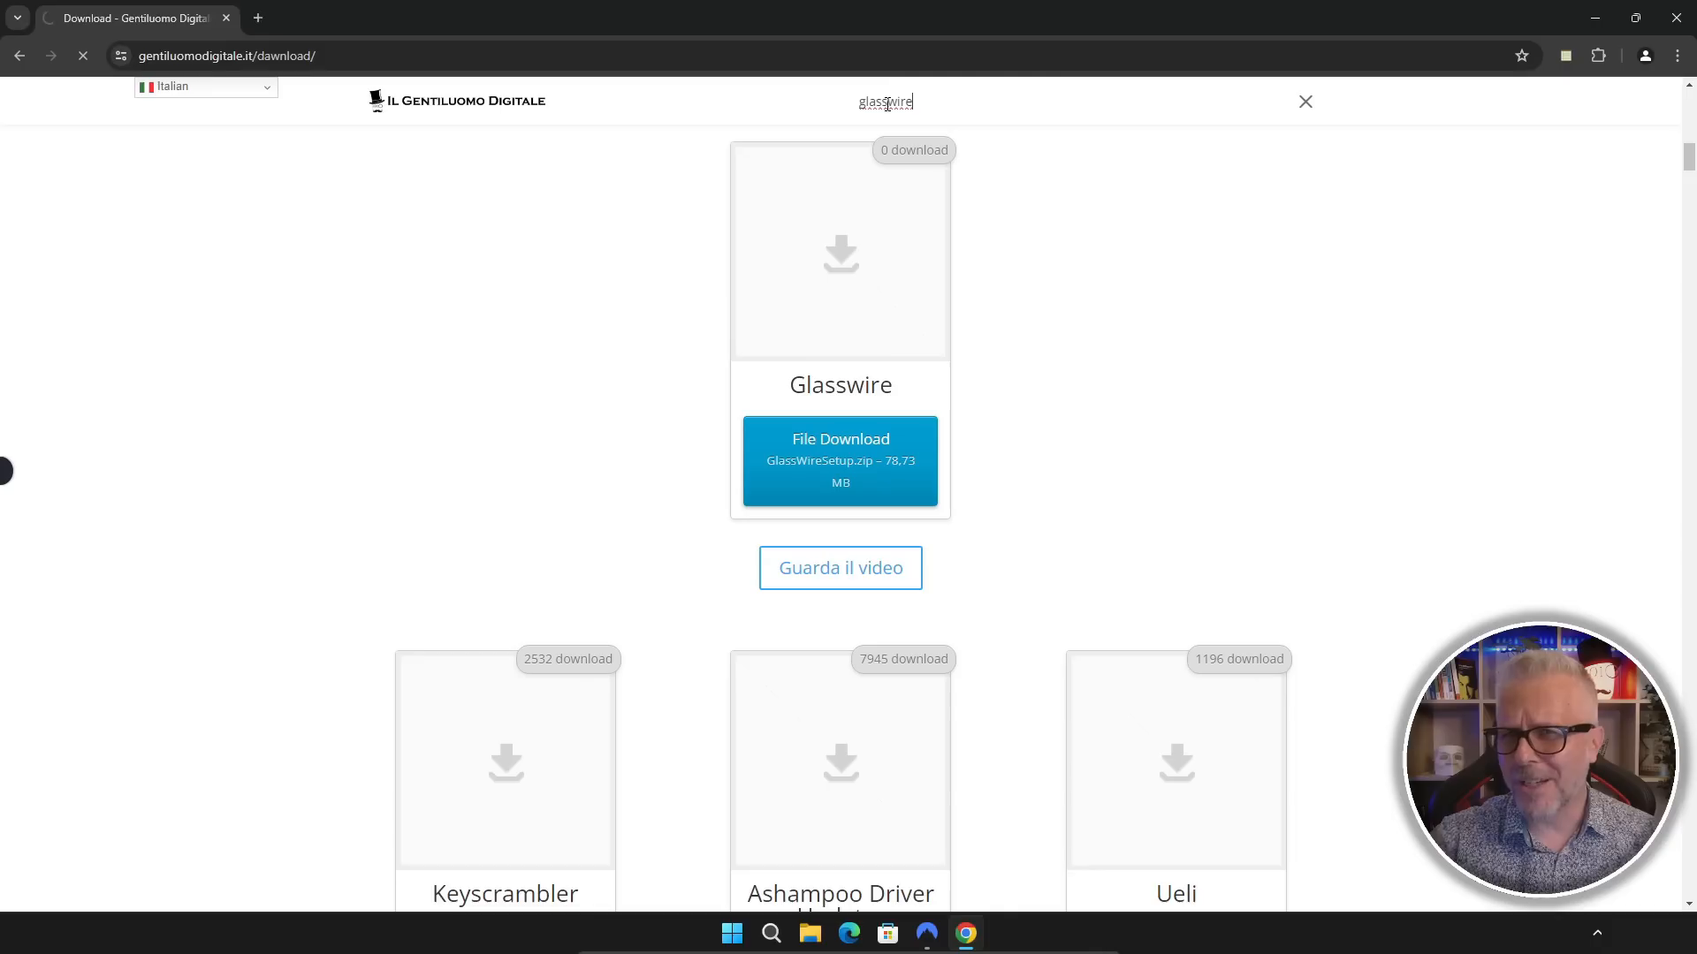
{"action": "key", "text": "Return"}
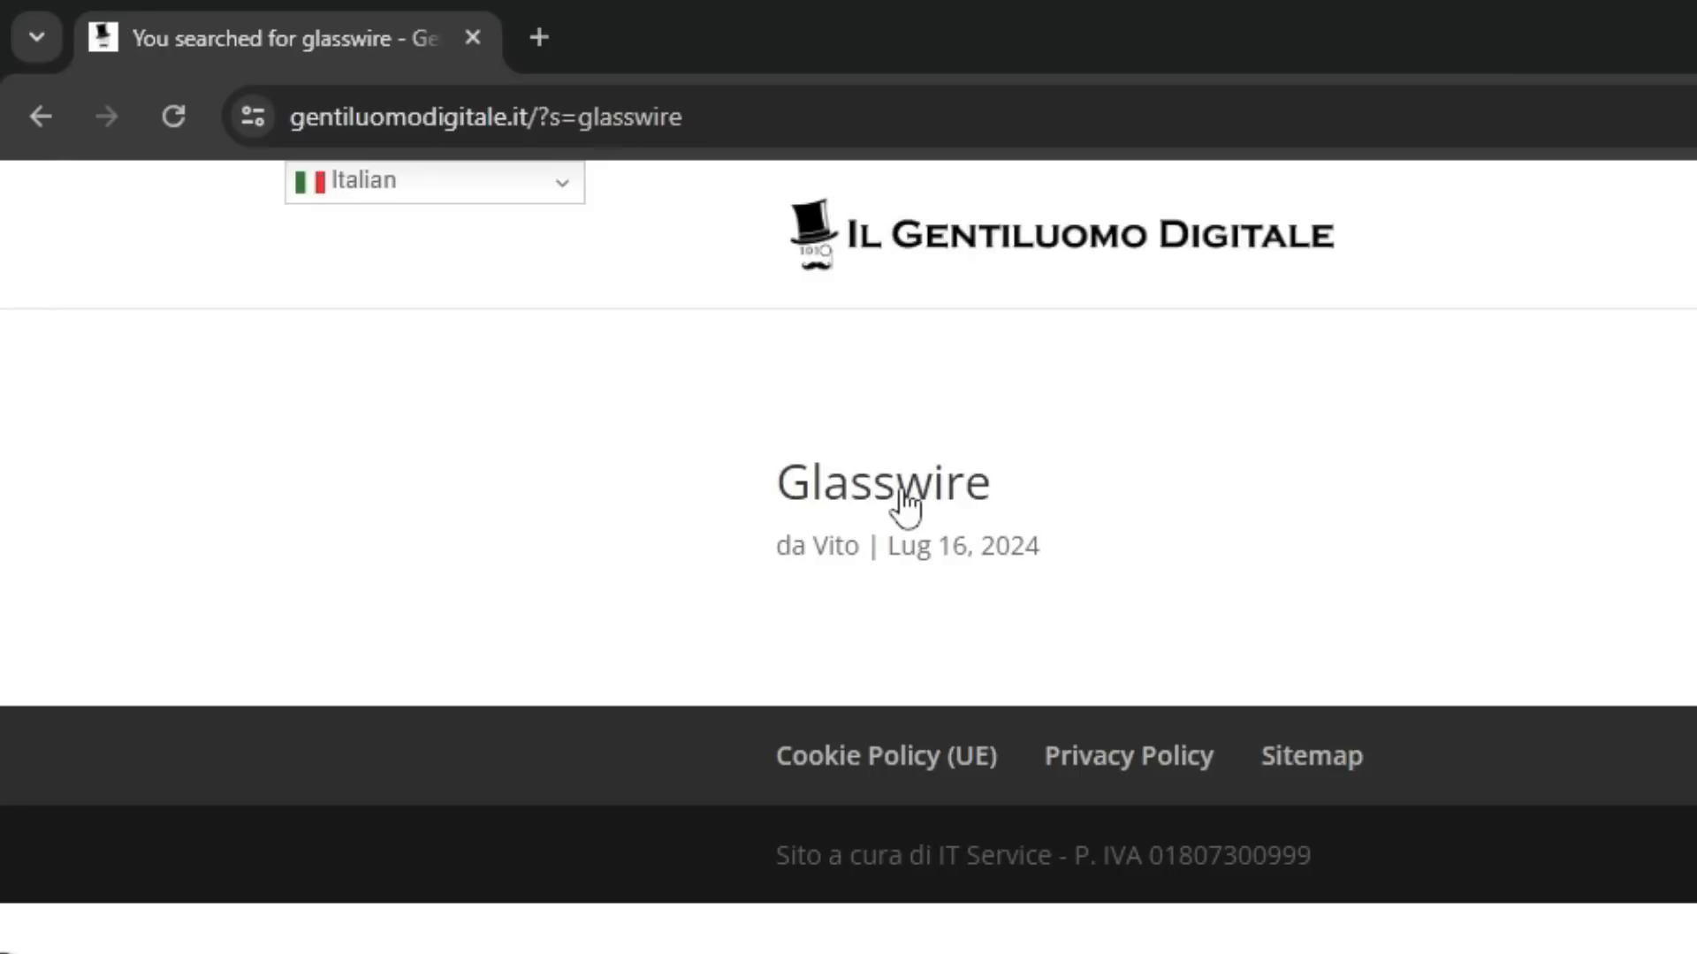
{"action": "left_click", "coordinate": [906, 508]}
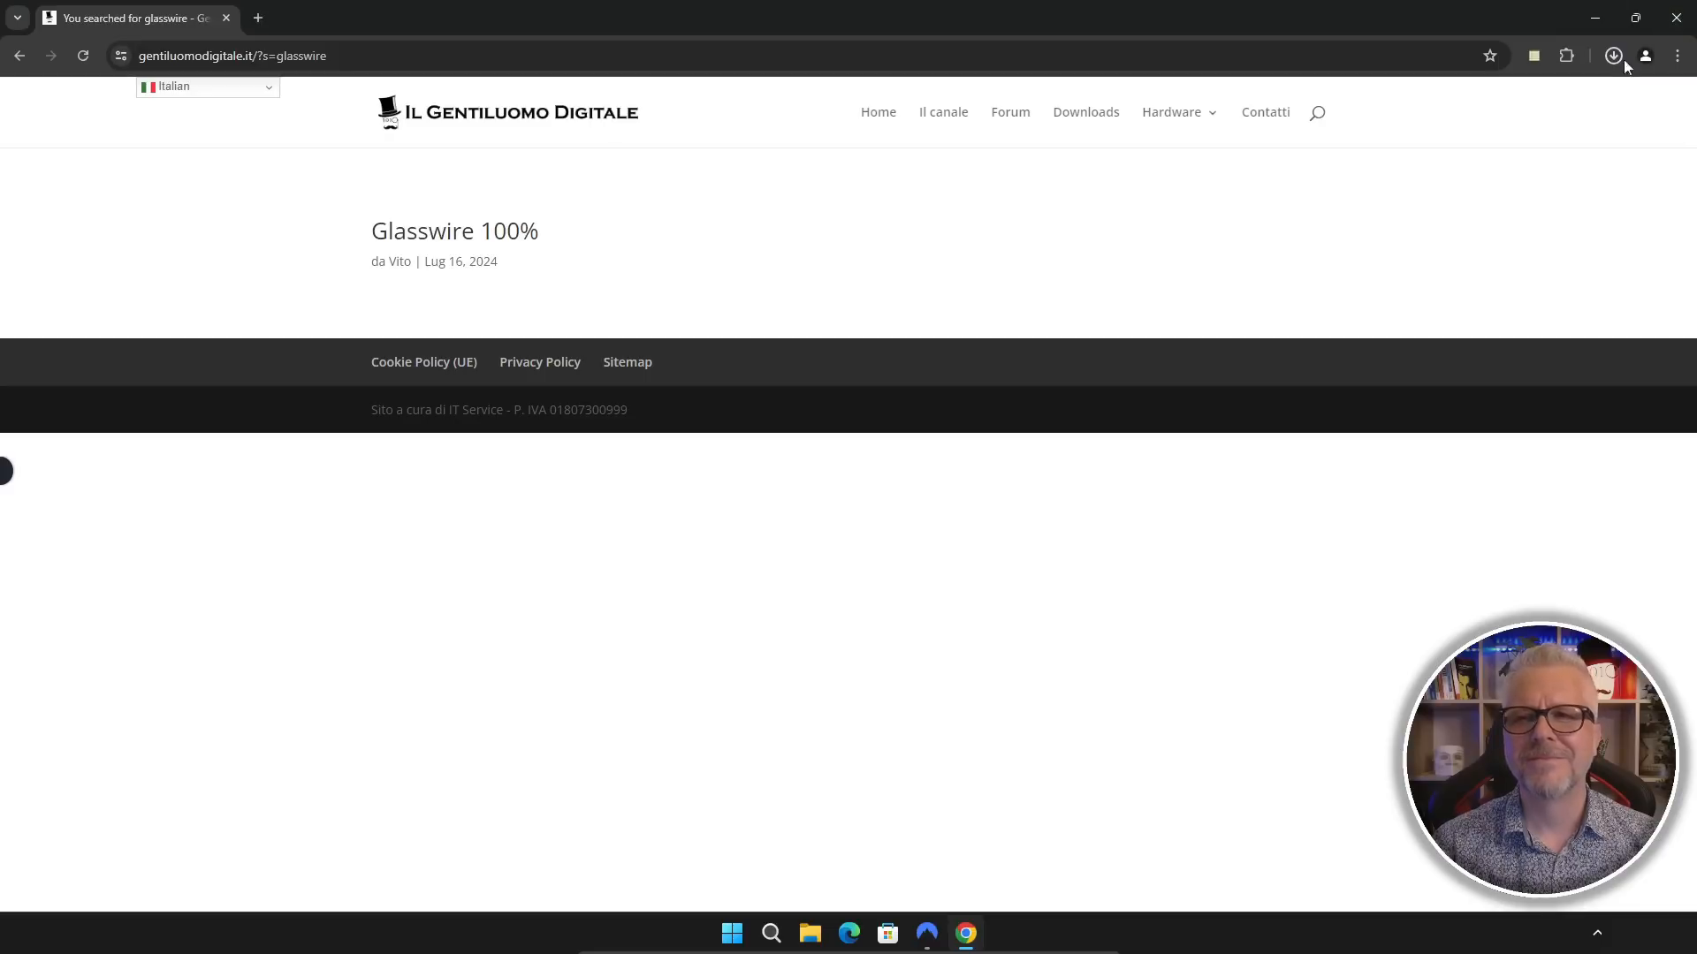
Step: Open the downloaded GlassWireSetup.zip and run GlassWireSetup with permission to change the device, closing the browser and the archive window
{"action": "left_click", "coordinate": [1612, 57]}
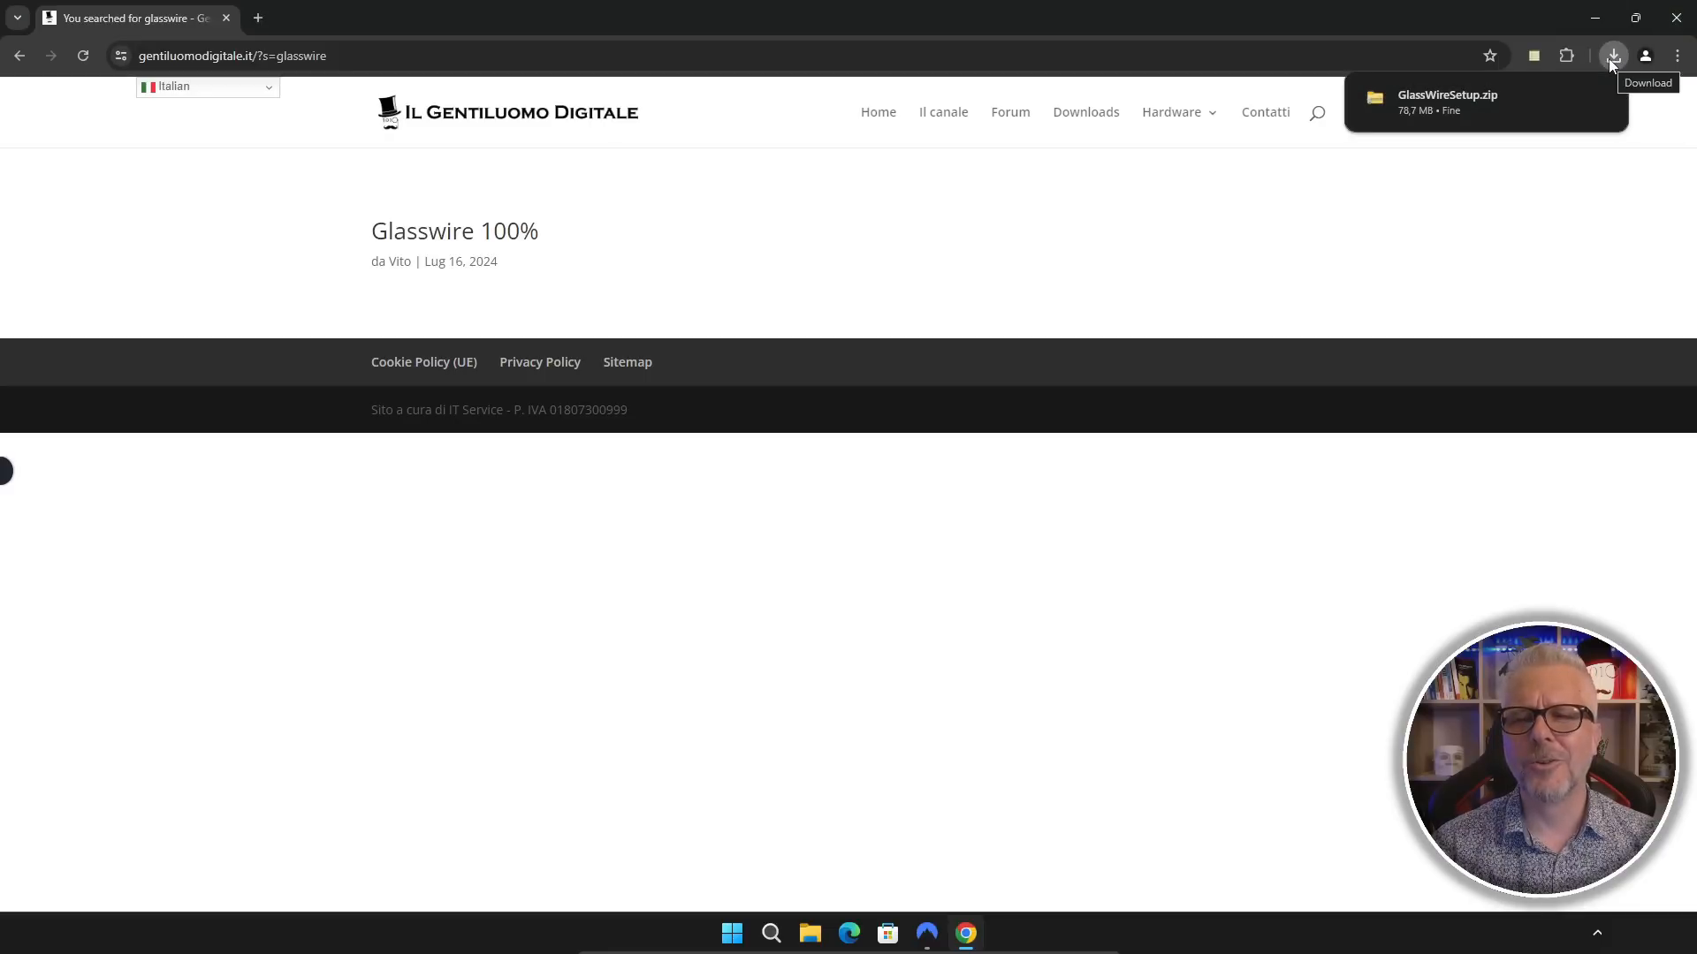
{"action": "mouse_move", "coordinate": [1439, 105]}
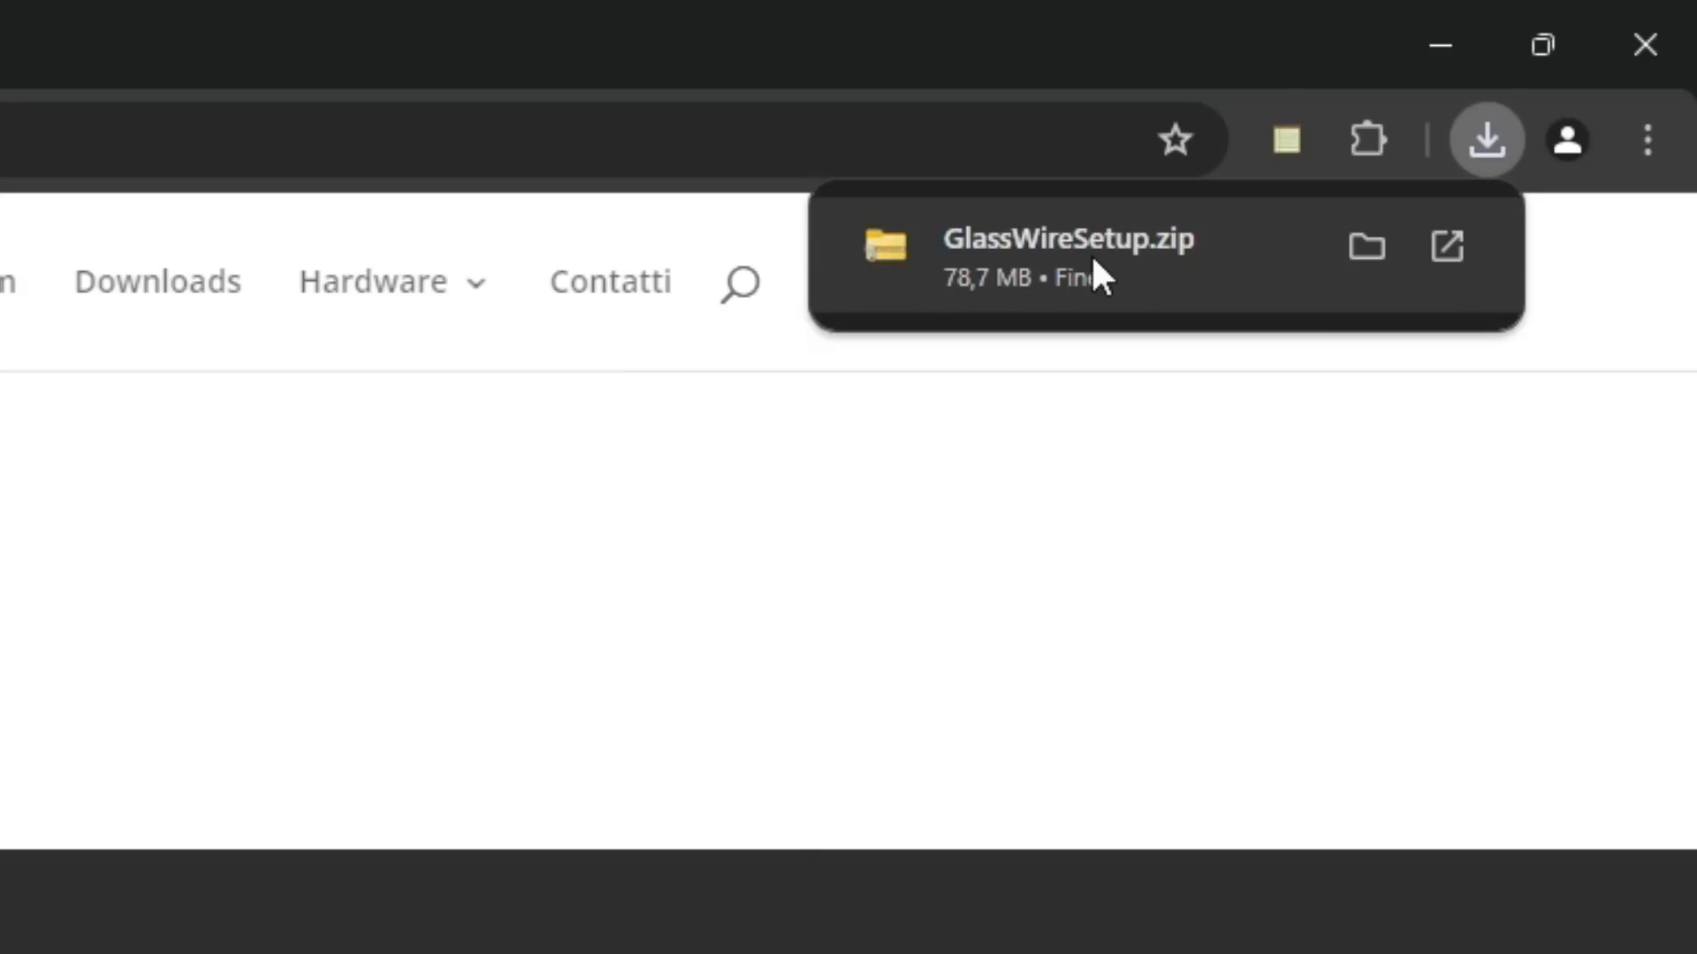
{"action": "left_click", "coordinate": [1090, 253]}
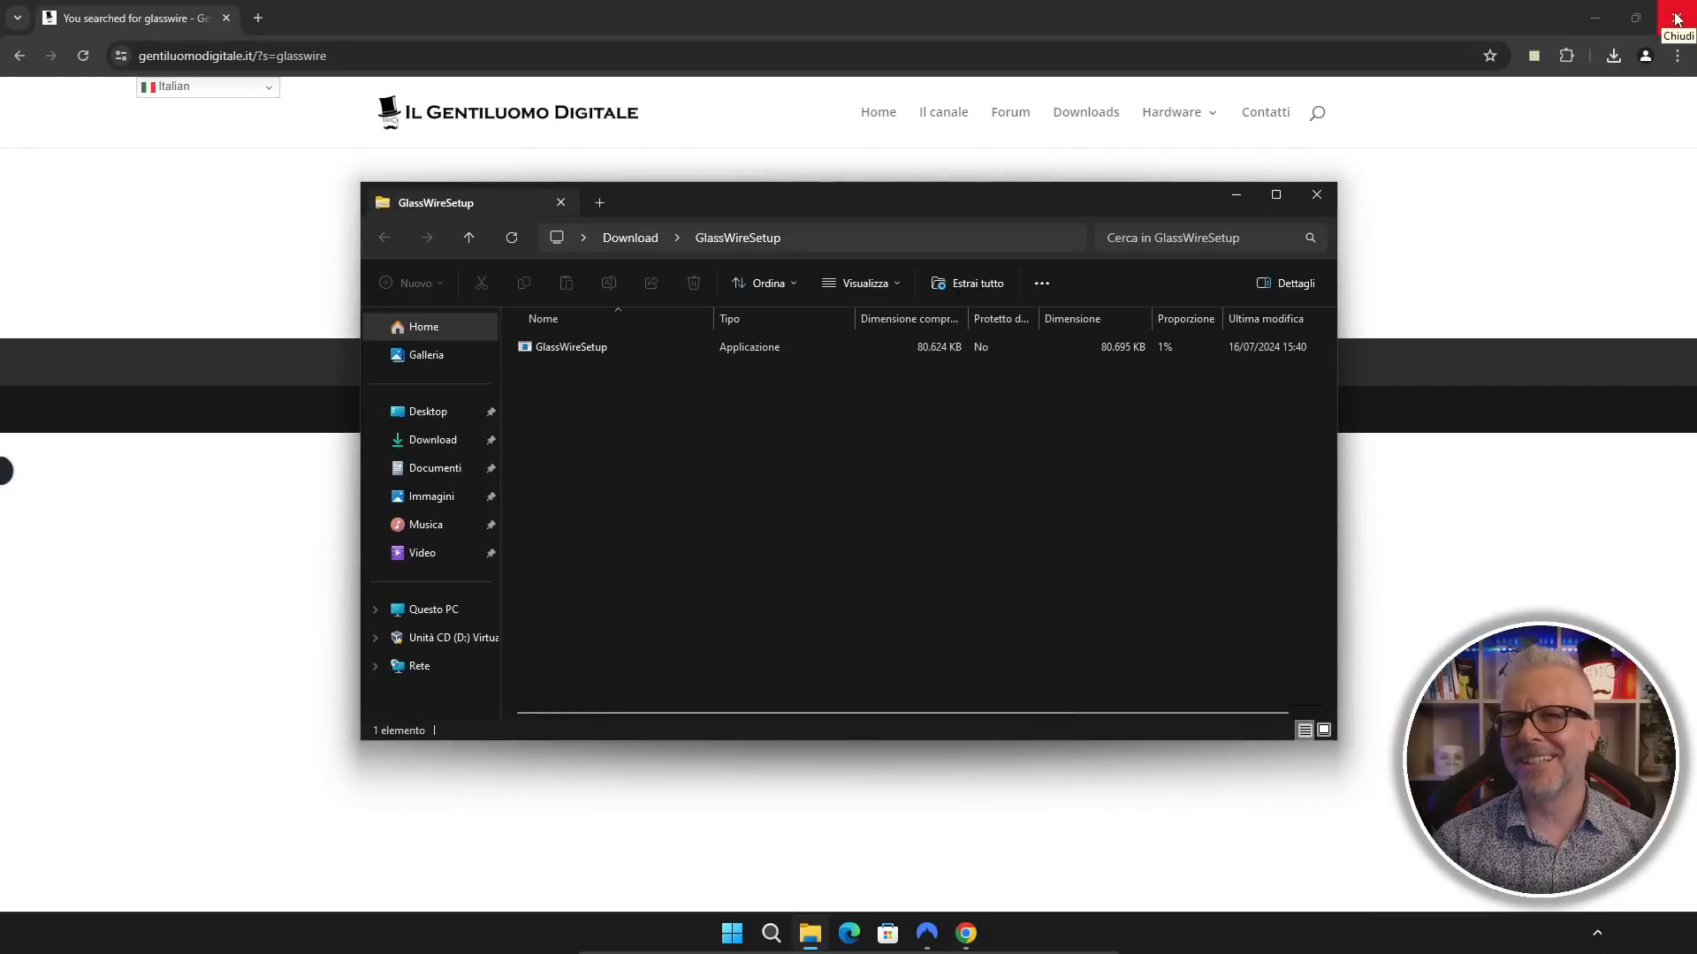
{"action": "left_click", "coordinate": [1677, 18]}
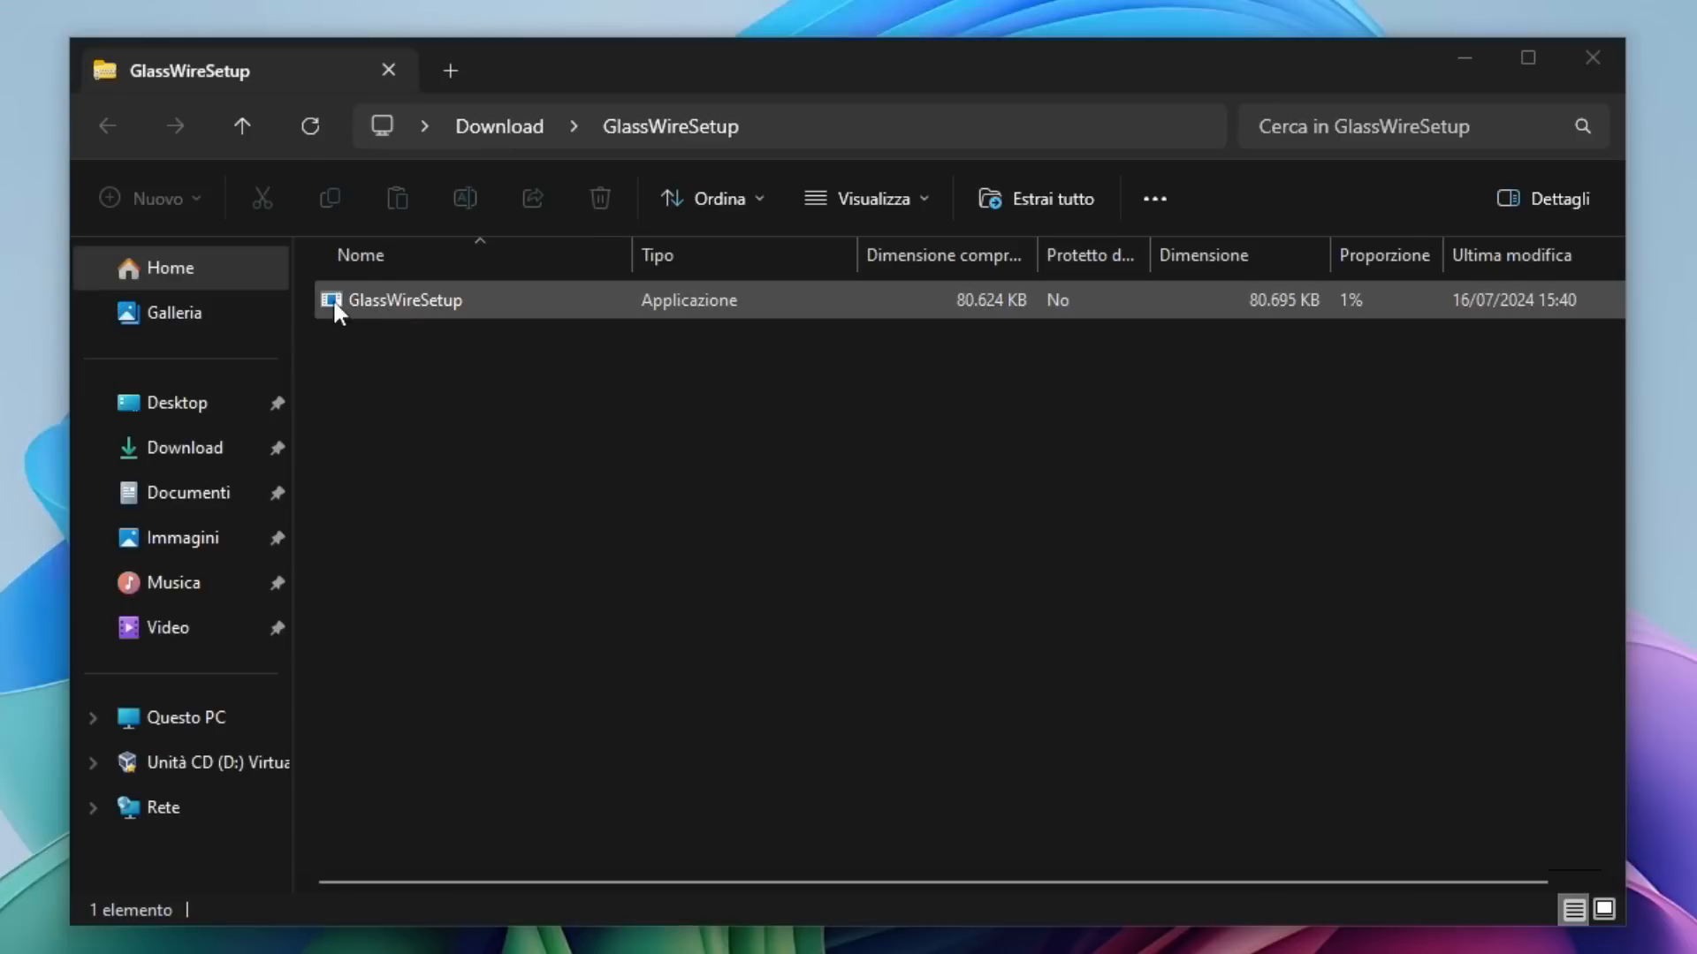
{"action": "double_click", "coordinate": [430, 300]}
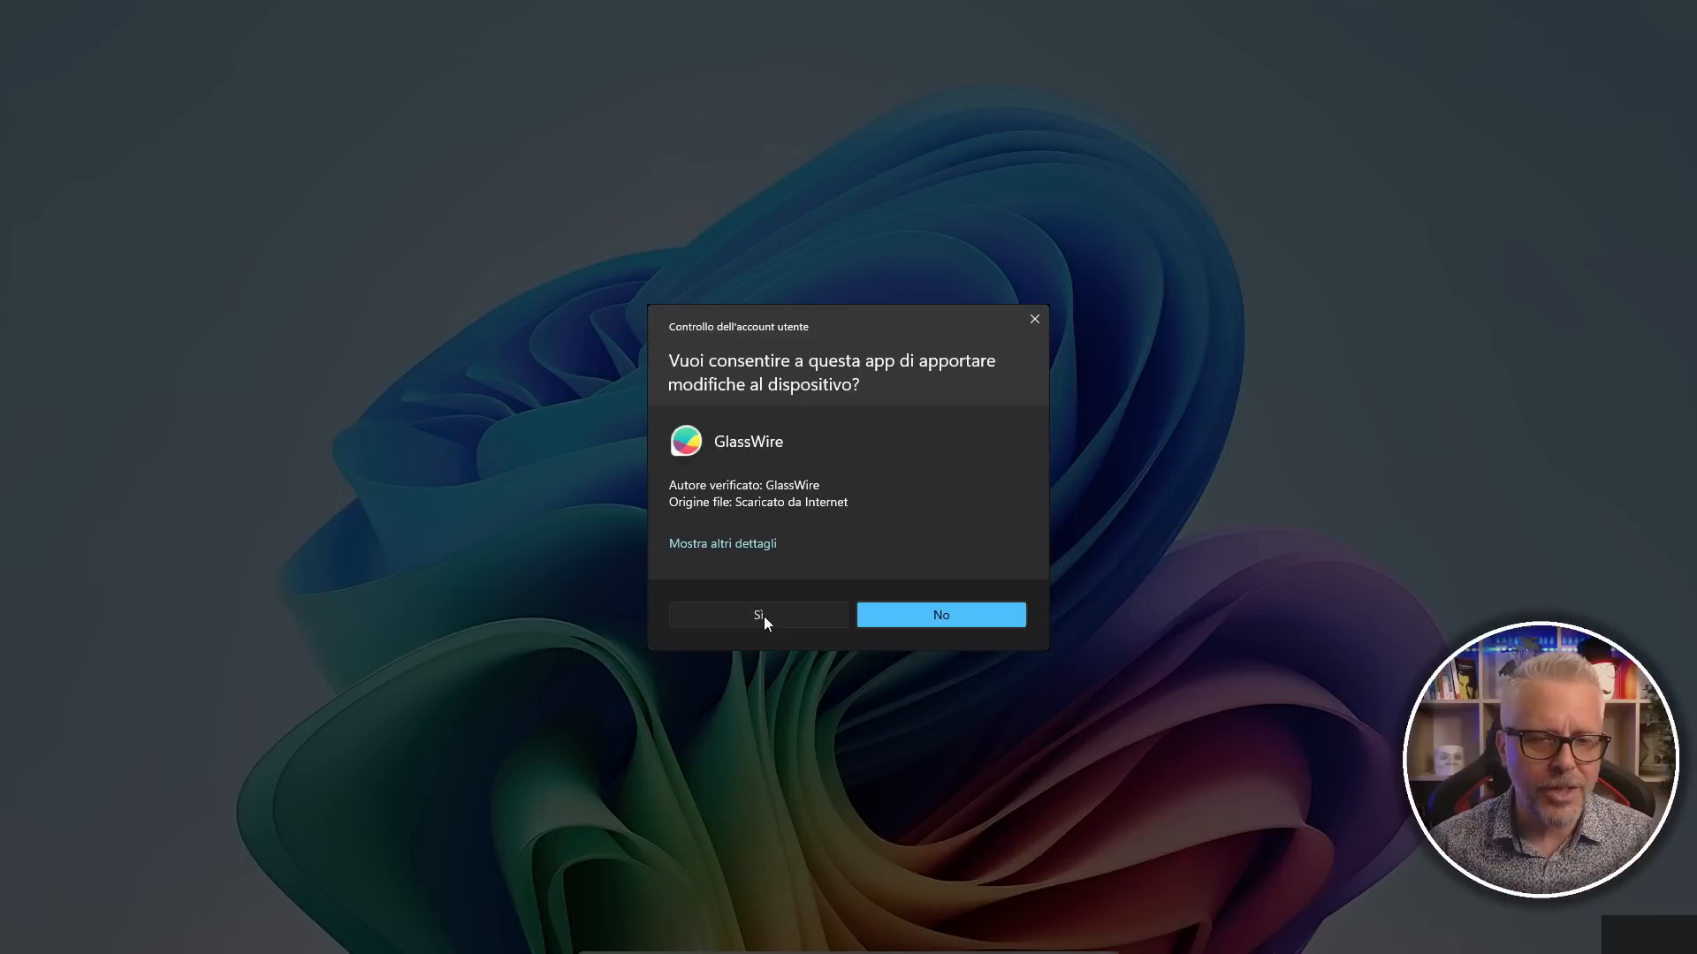
{"action": "left_click", "coordinate": [712, 726]}
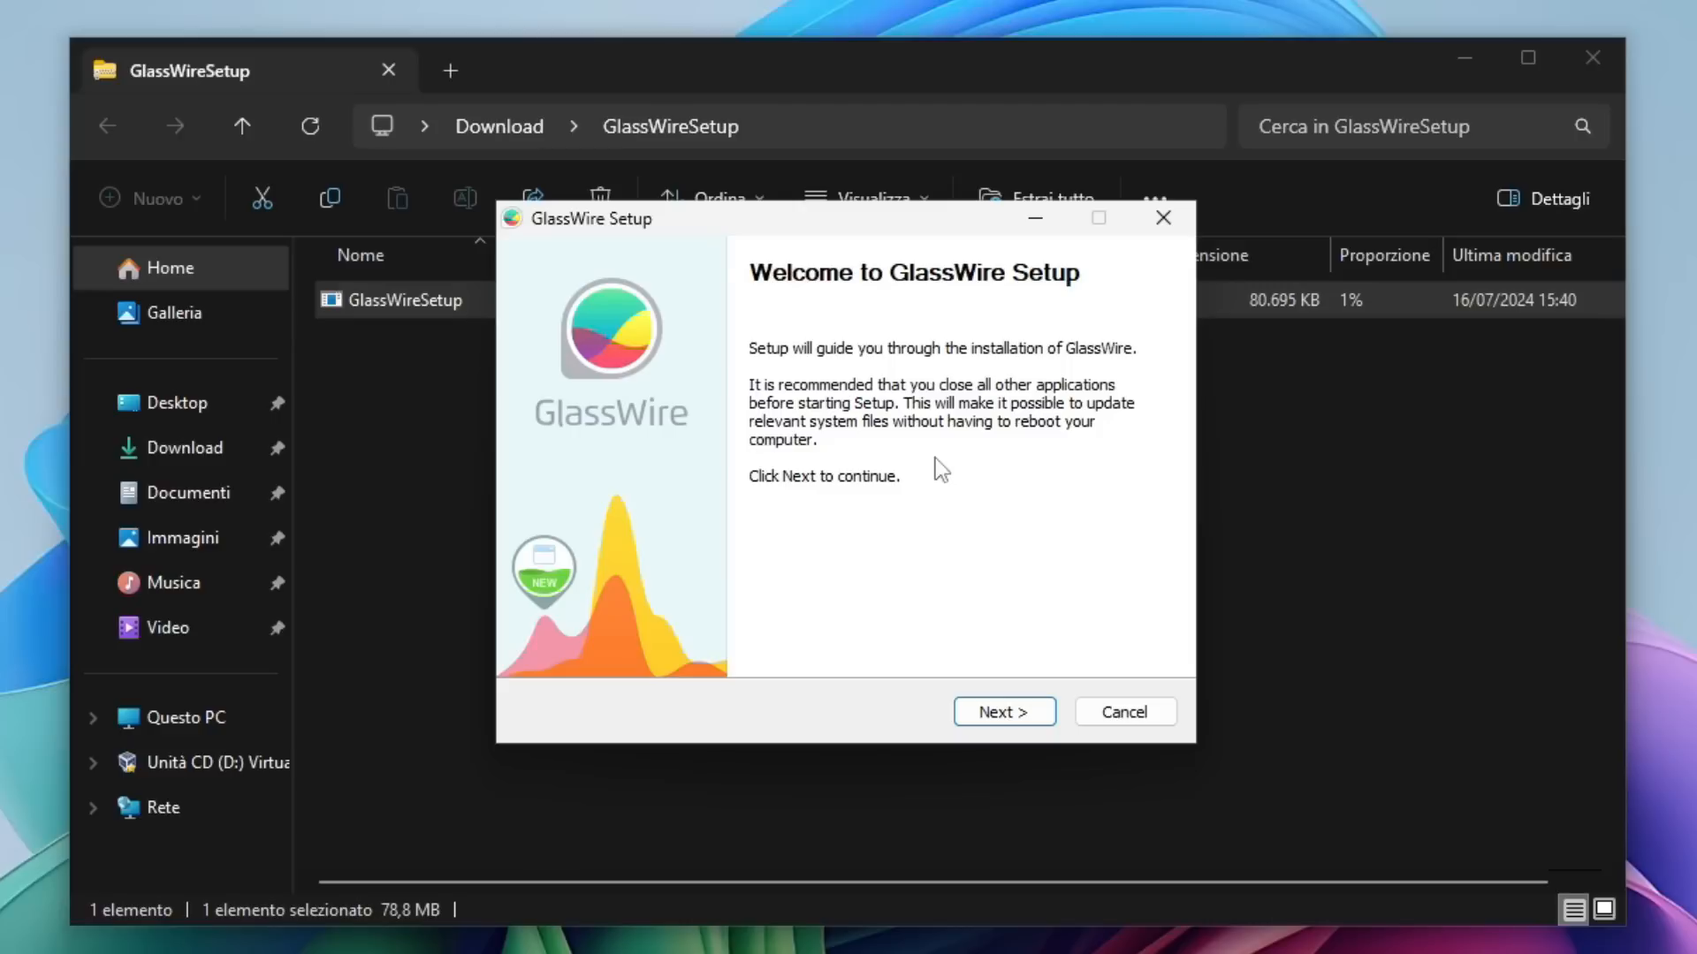
{"action": "left_click", "coordinate": [1595, 57]}
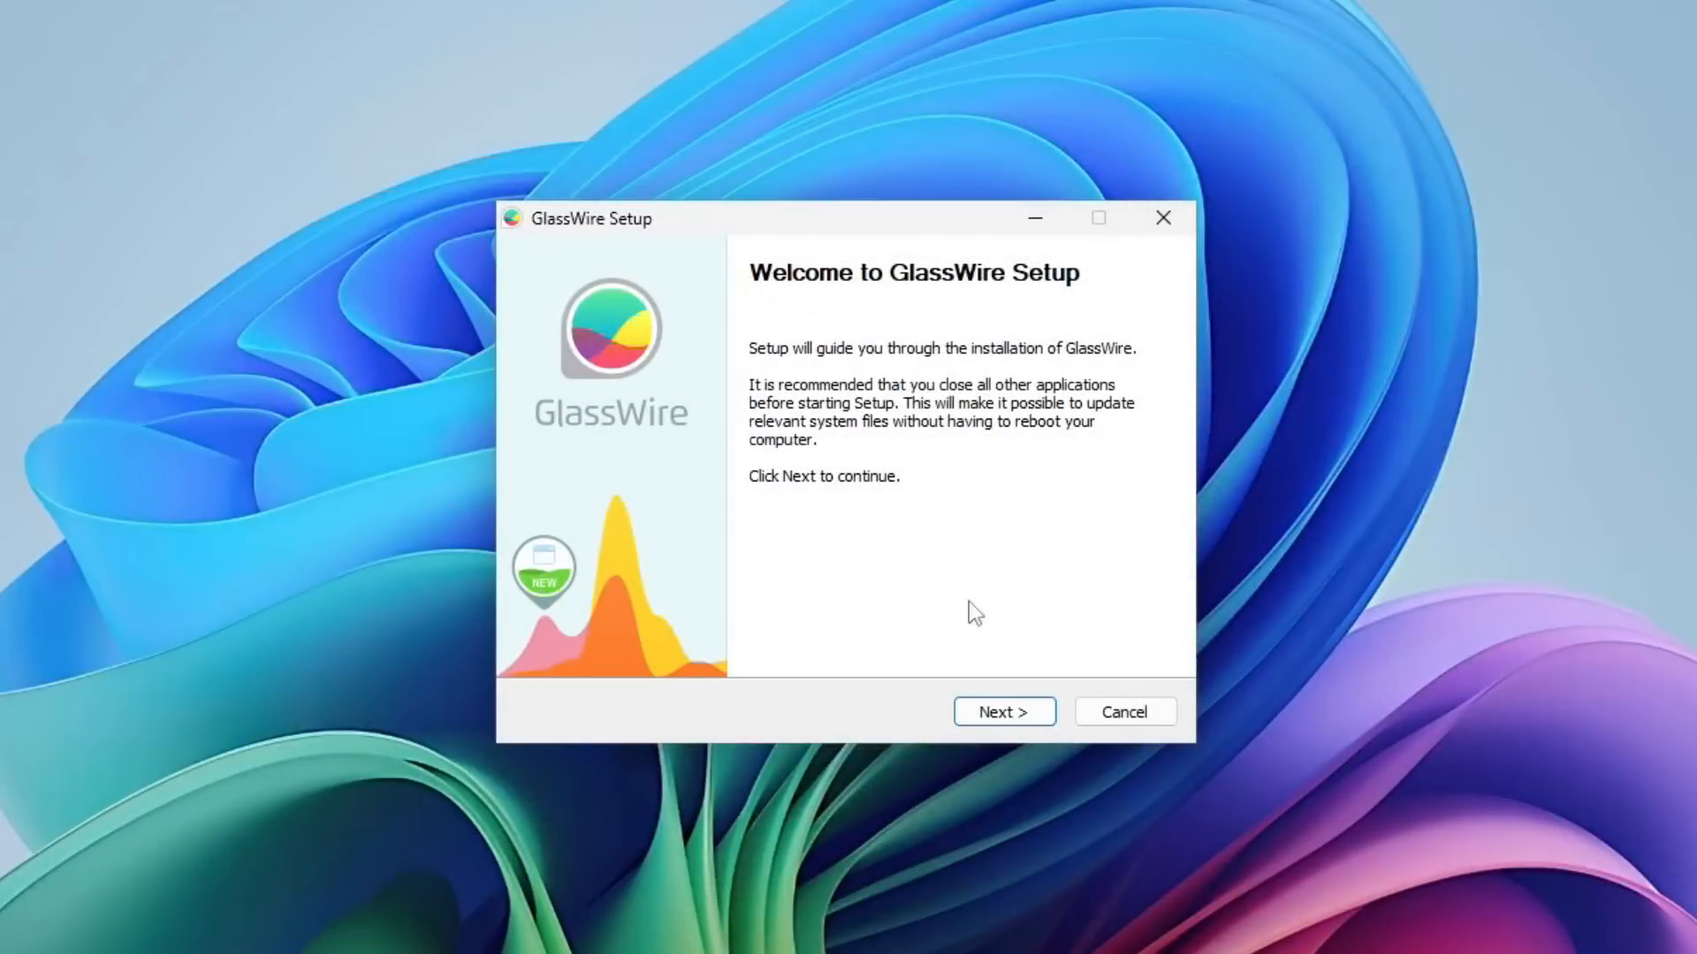
Step: Accept the license terms and install GlassWire with the default components, the GlassWire Start Menu folder and C:\Program Files (x86)\GlassWire as destination
{"action": "left_click", "coordinate": [1015, 714]}
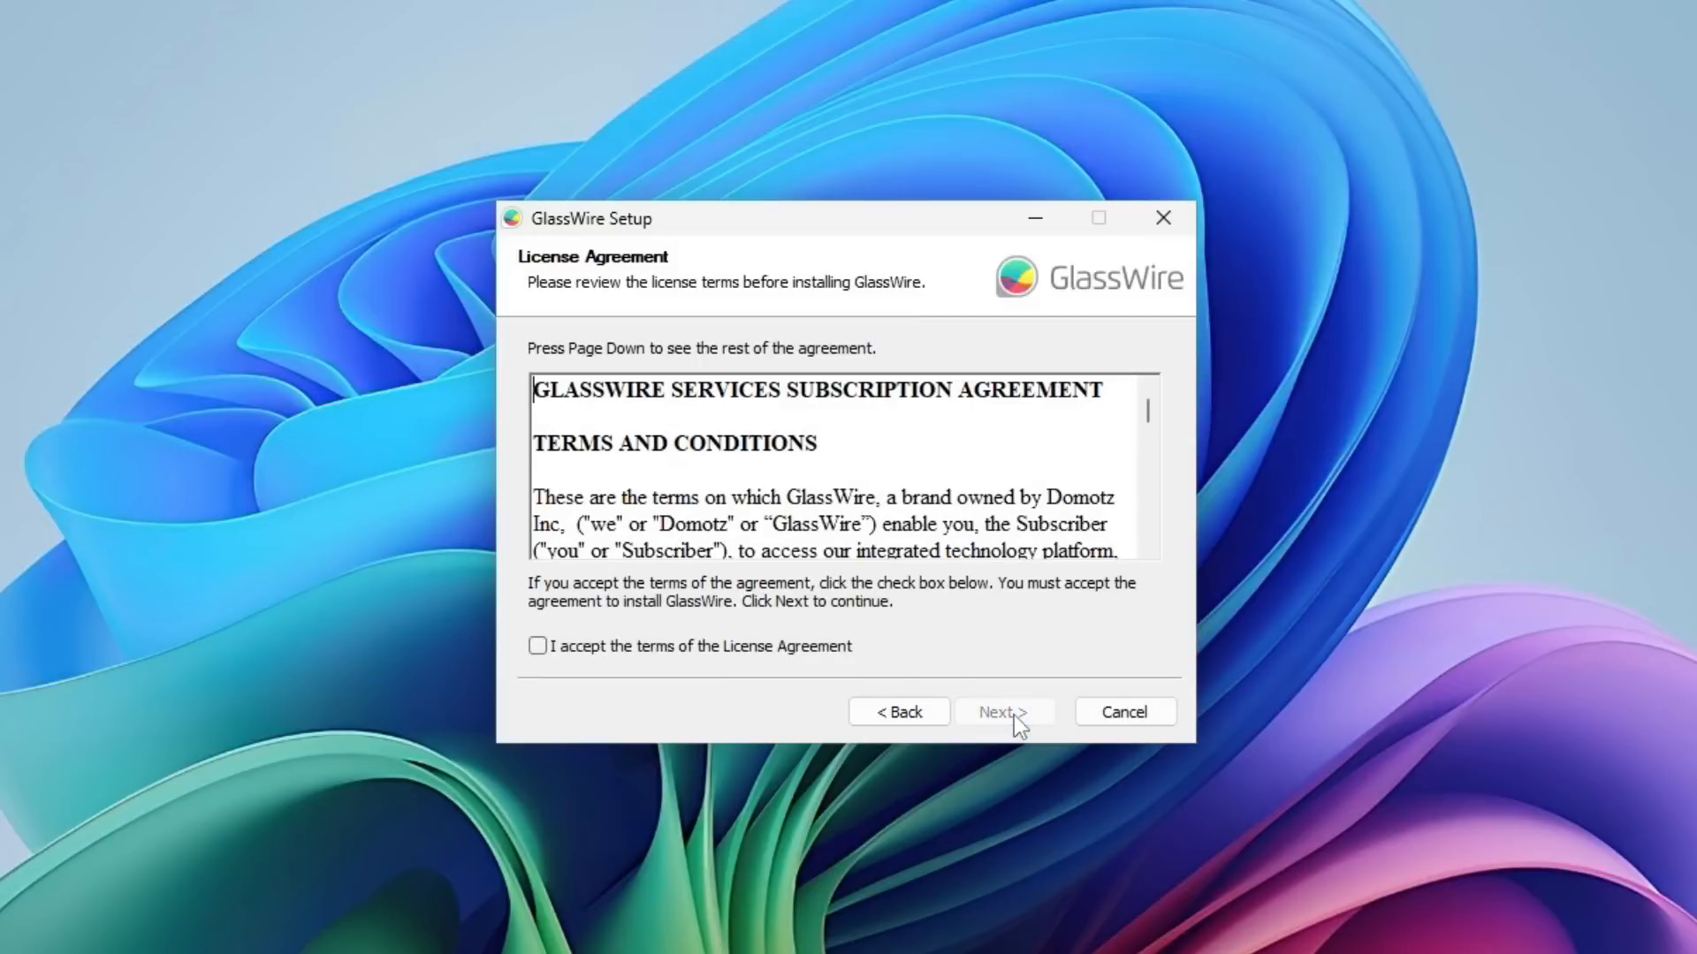
{"action": "left_click", "coordinate": [535, 647]}
{"action": "left_click", "coordinate": [1011, 712]}
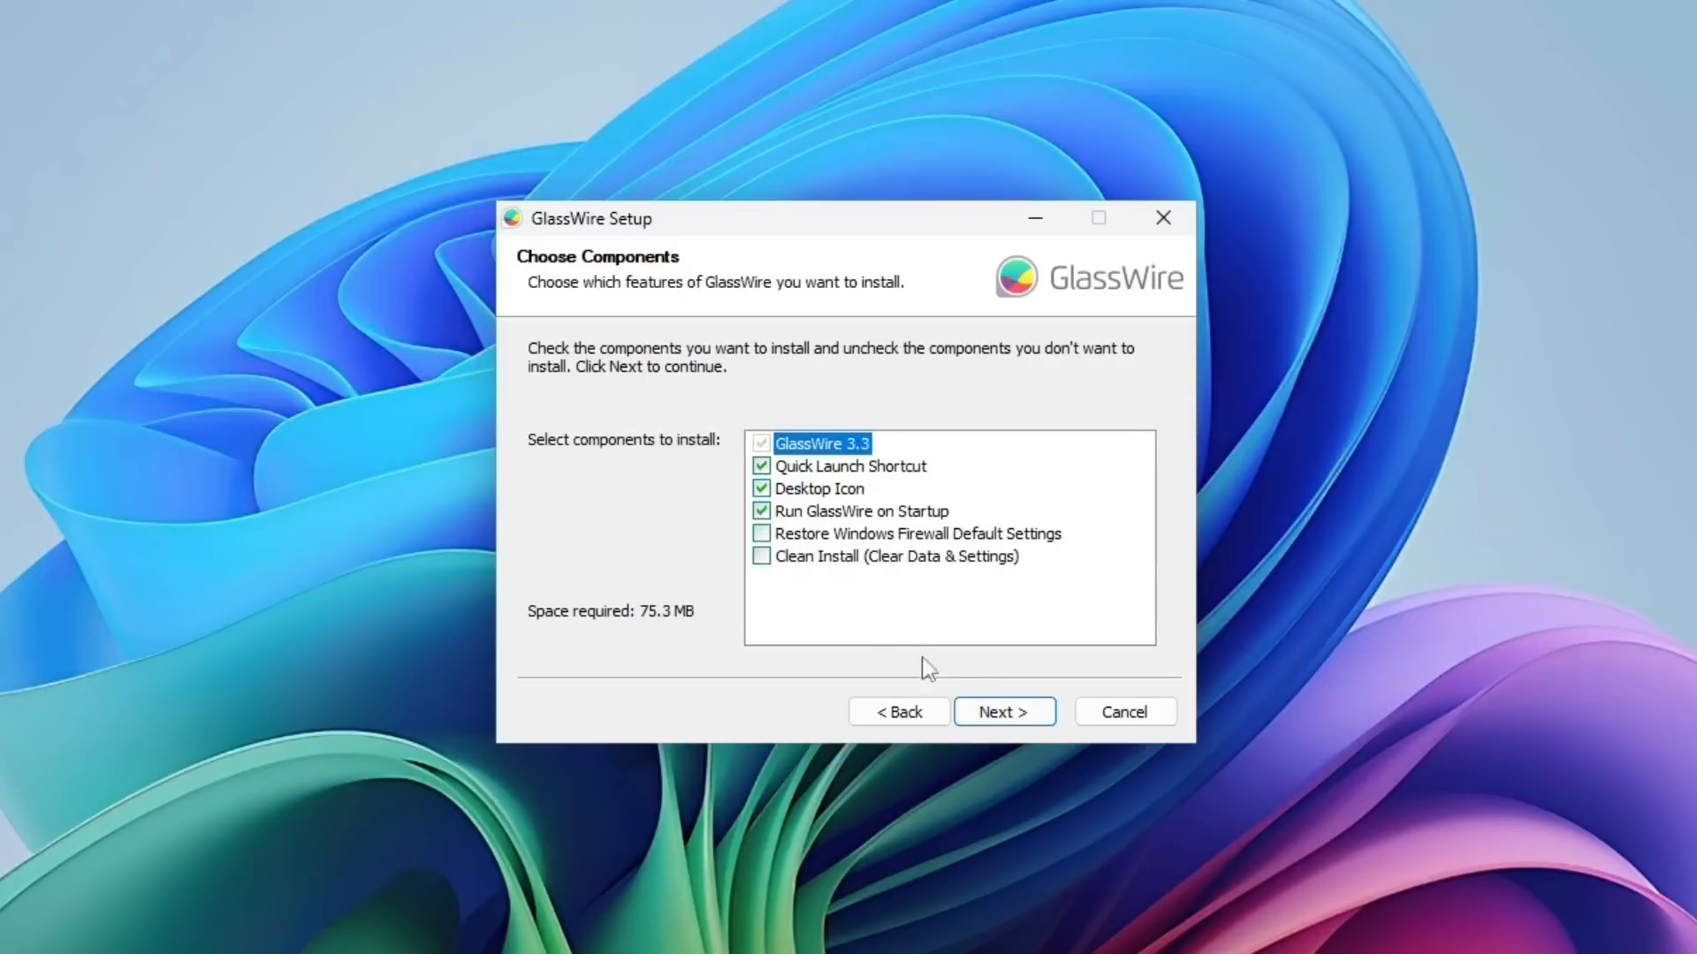
{"action": "left_click", "coordinate": [1020, 722]}
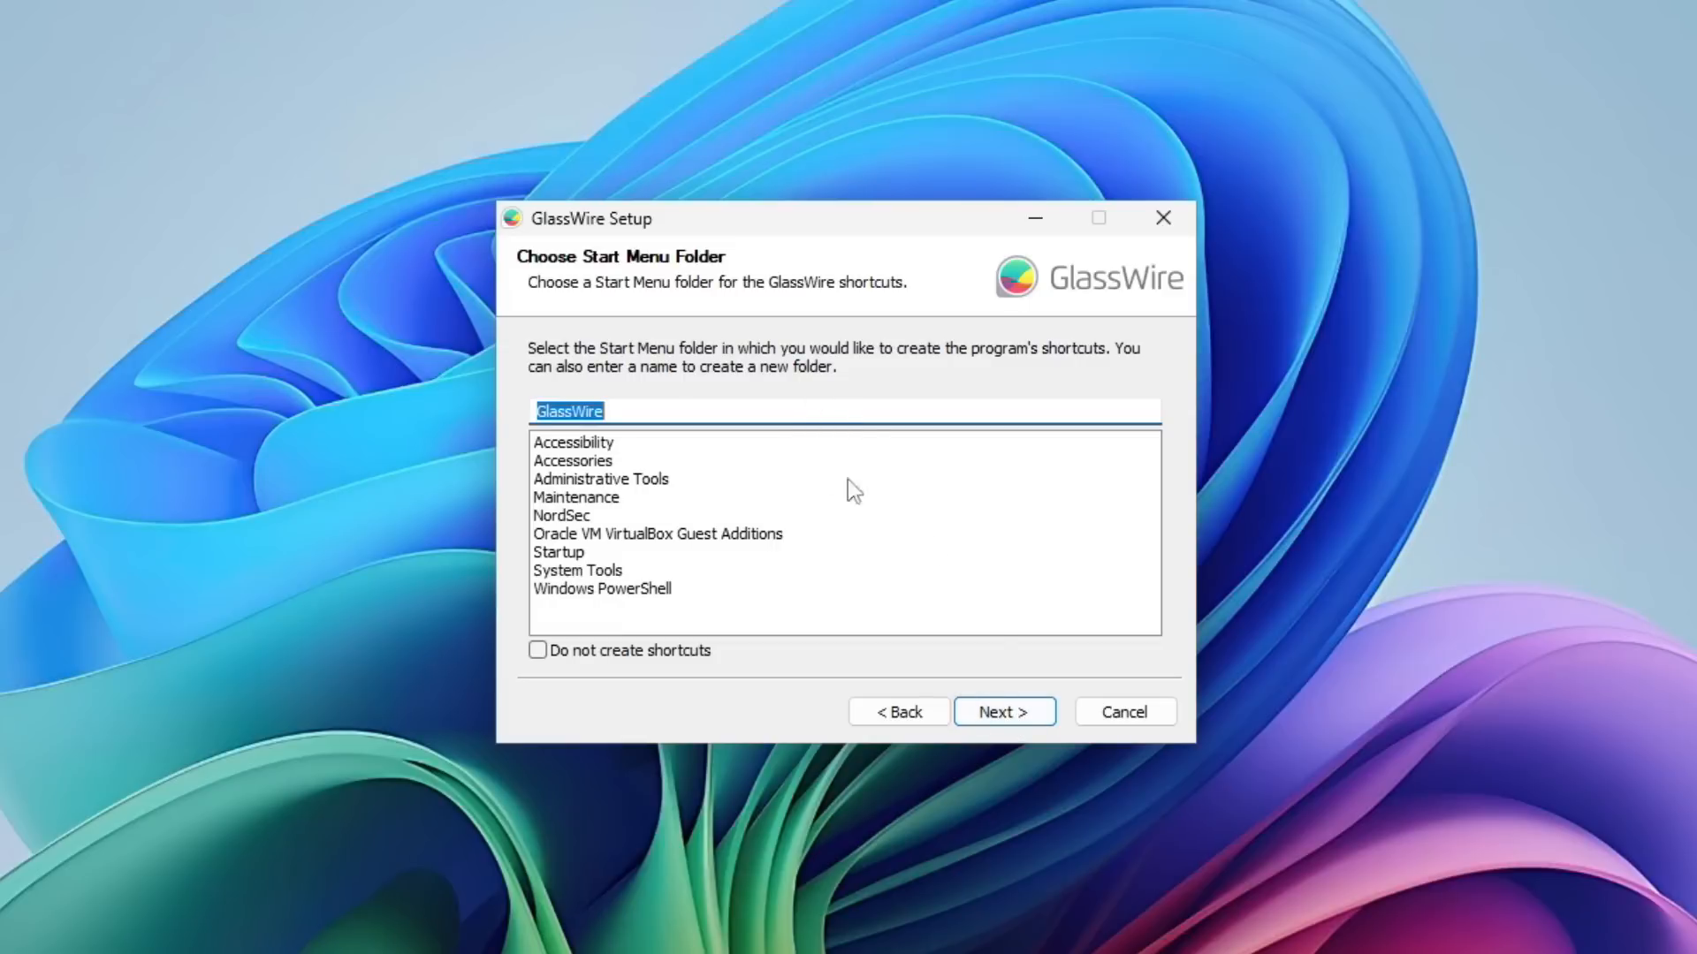
{"action": "left_click", "coordinate": [1006, 713]}
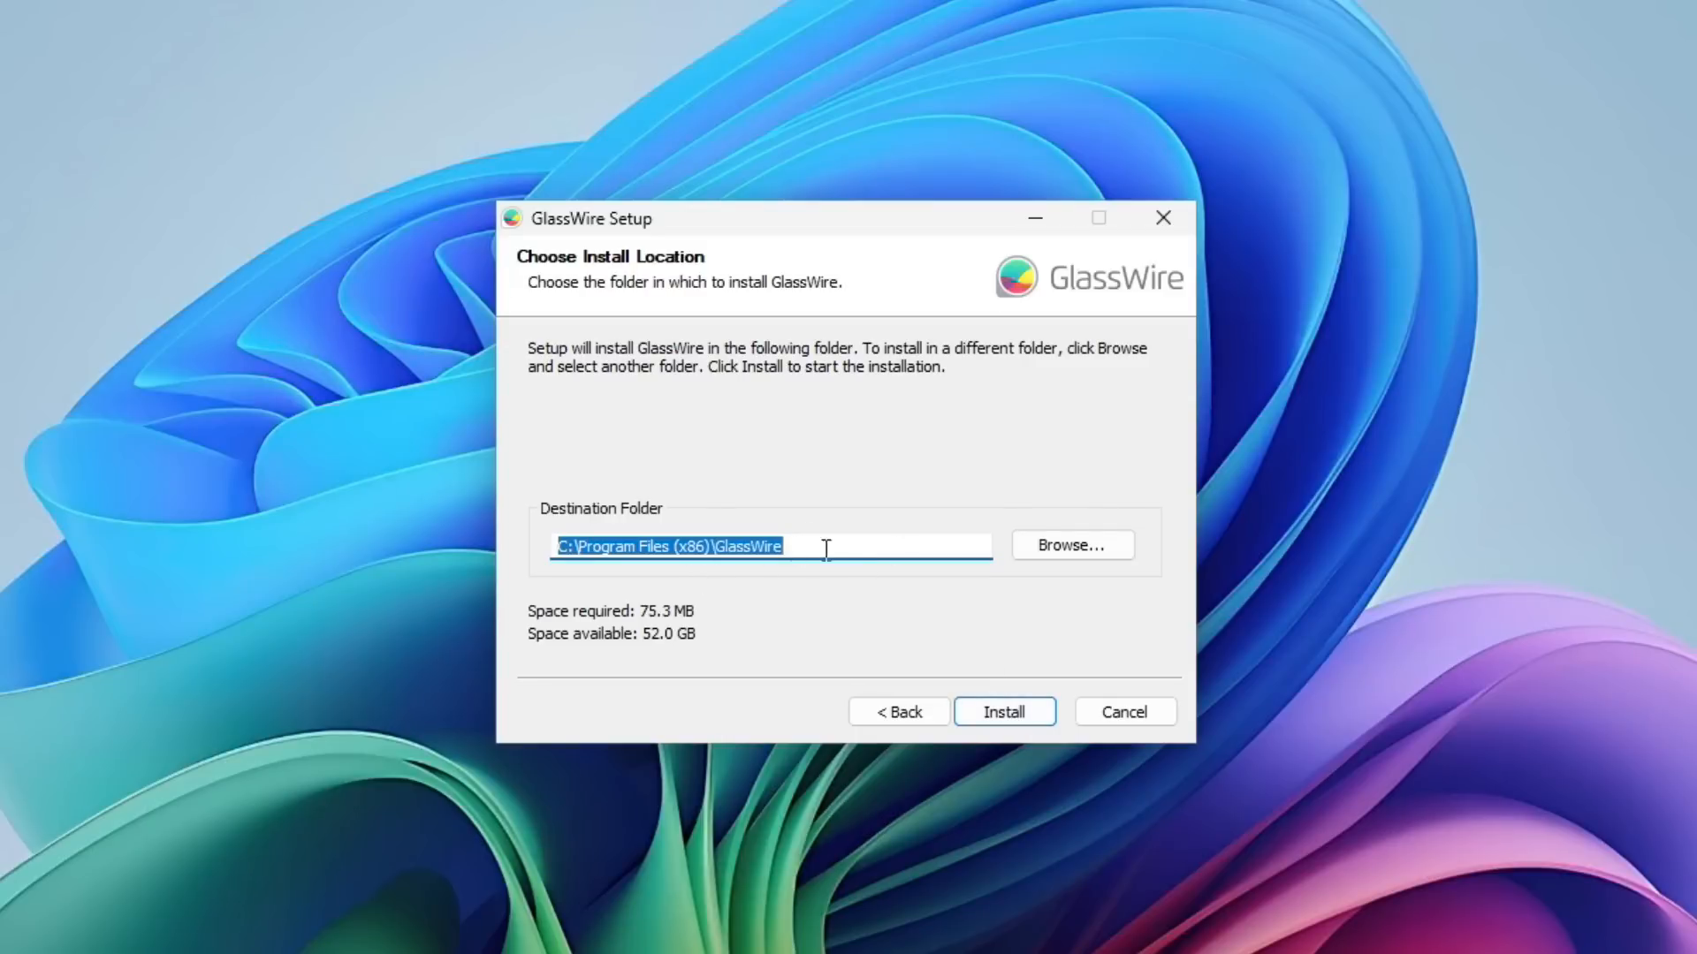
{"action": "left_click", "coordinate": [1012, 716]}
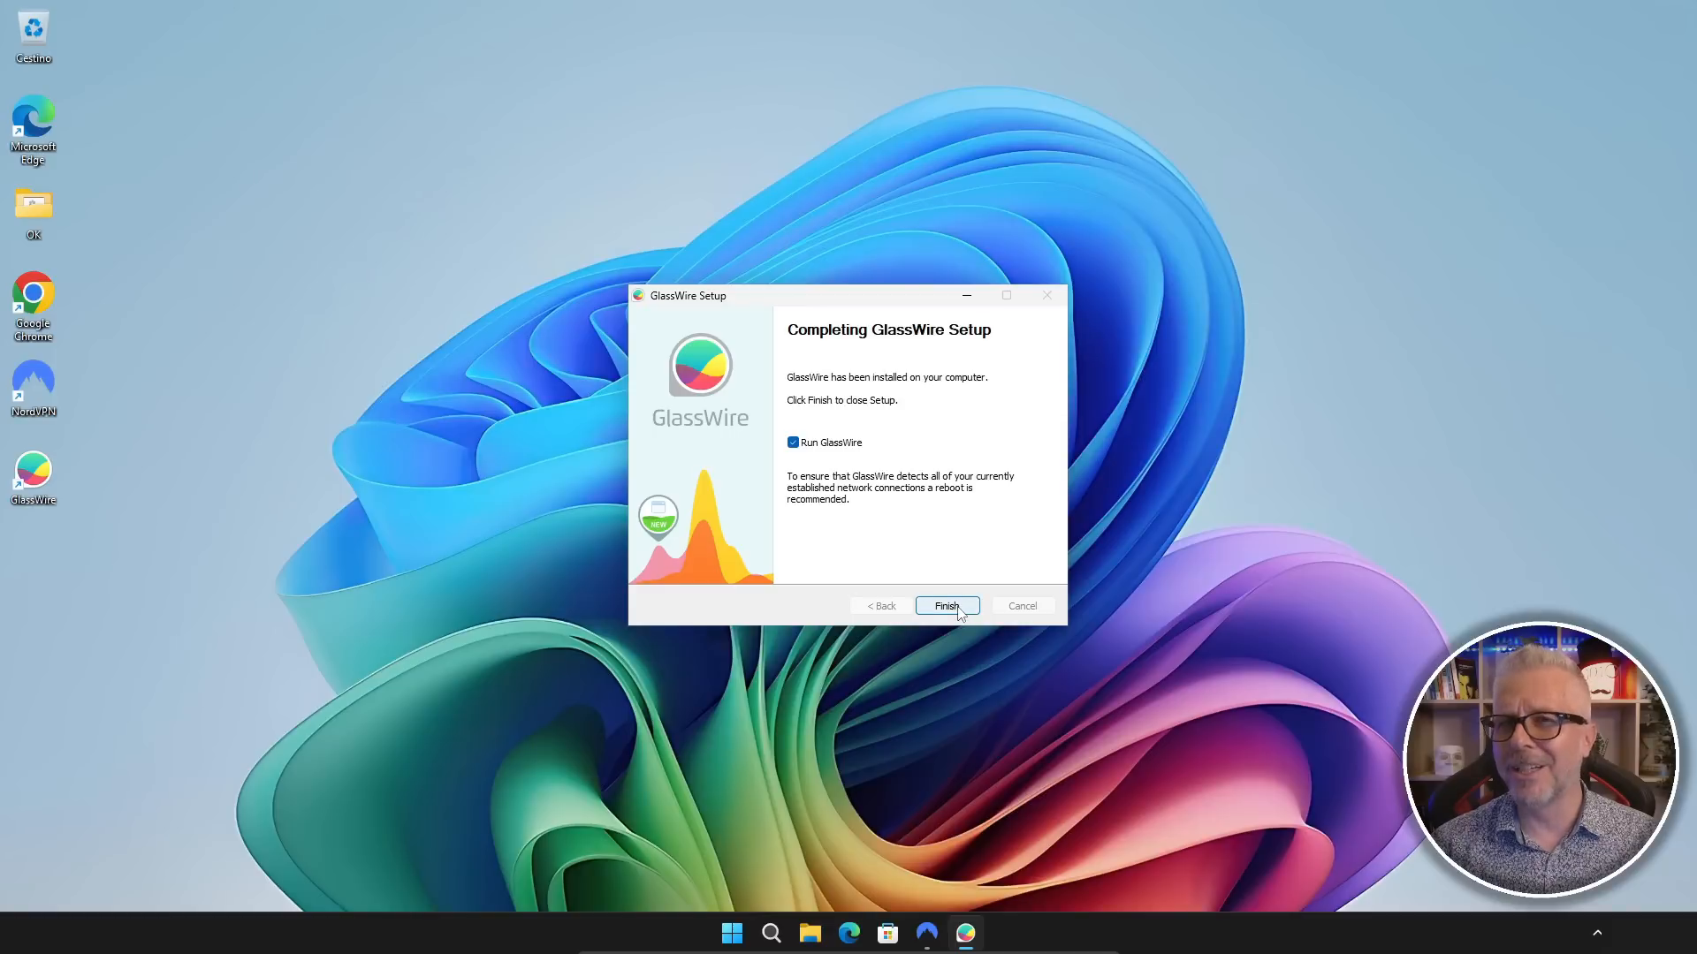
Step: Finish the setup with Run GlassWire enabled and start GlassWire with Advanced Features
{"action": "left_click", "coordinate": [958, 609]}
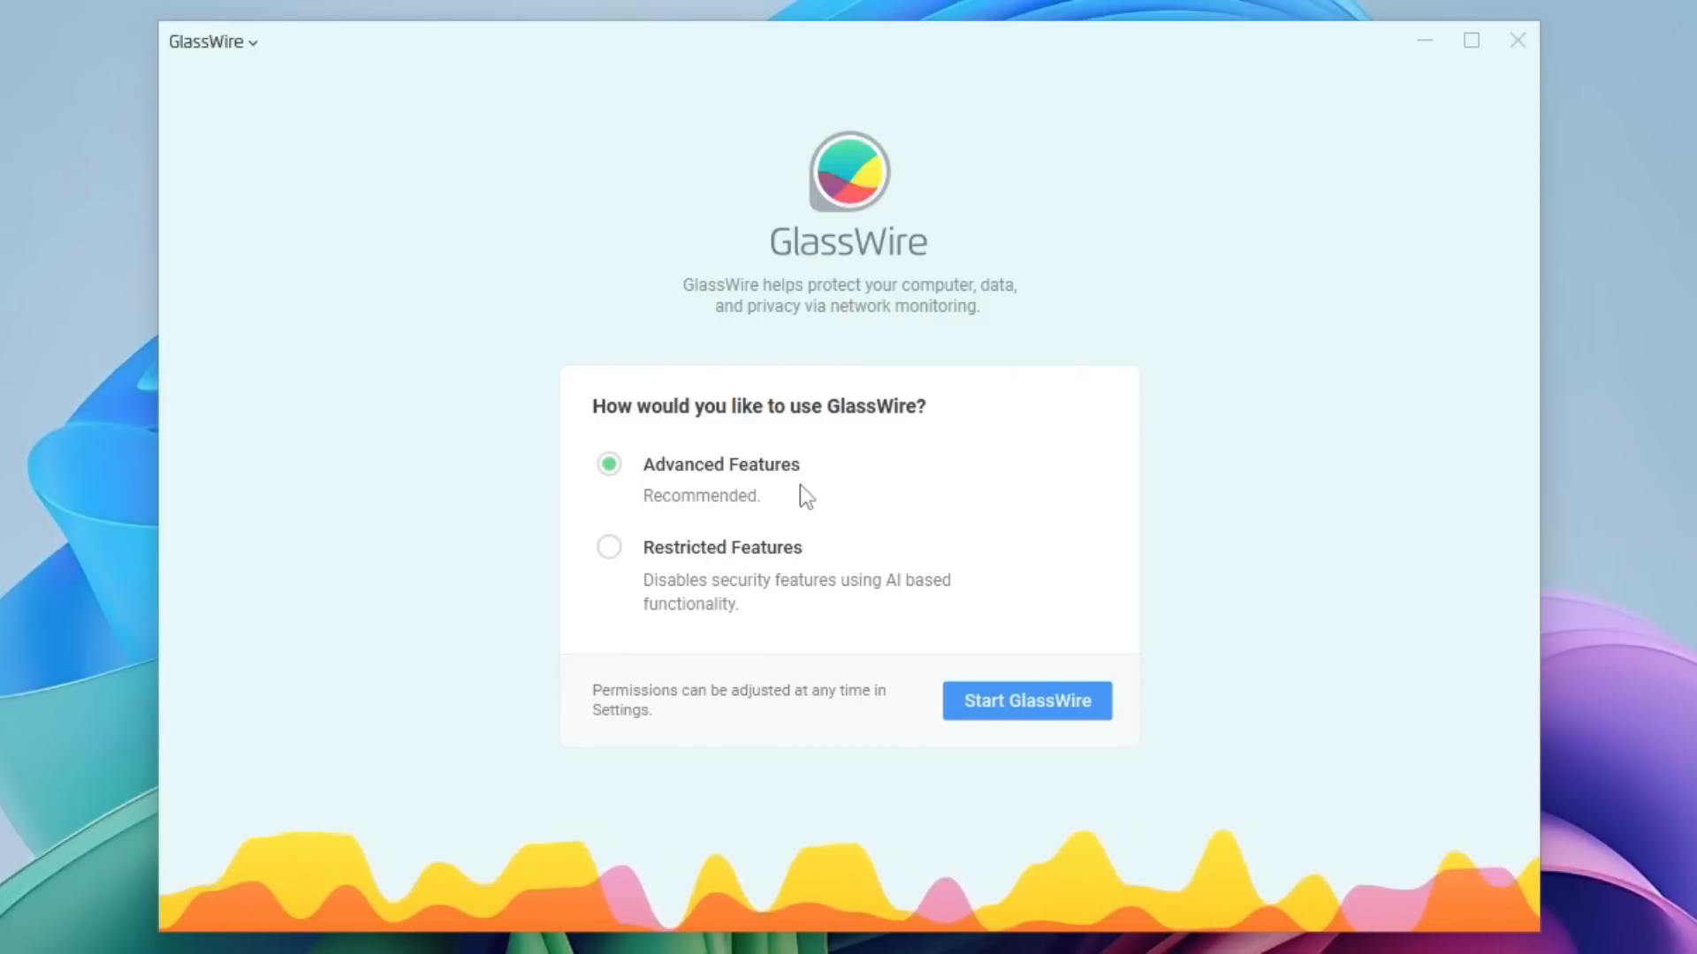
{"action": "left_click", "coordinate": [1030, 704]}
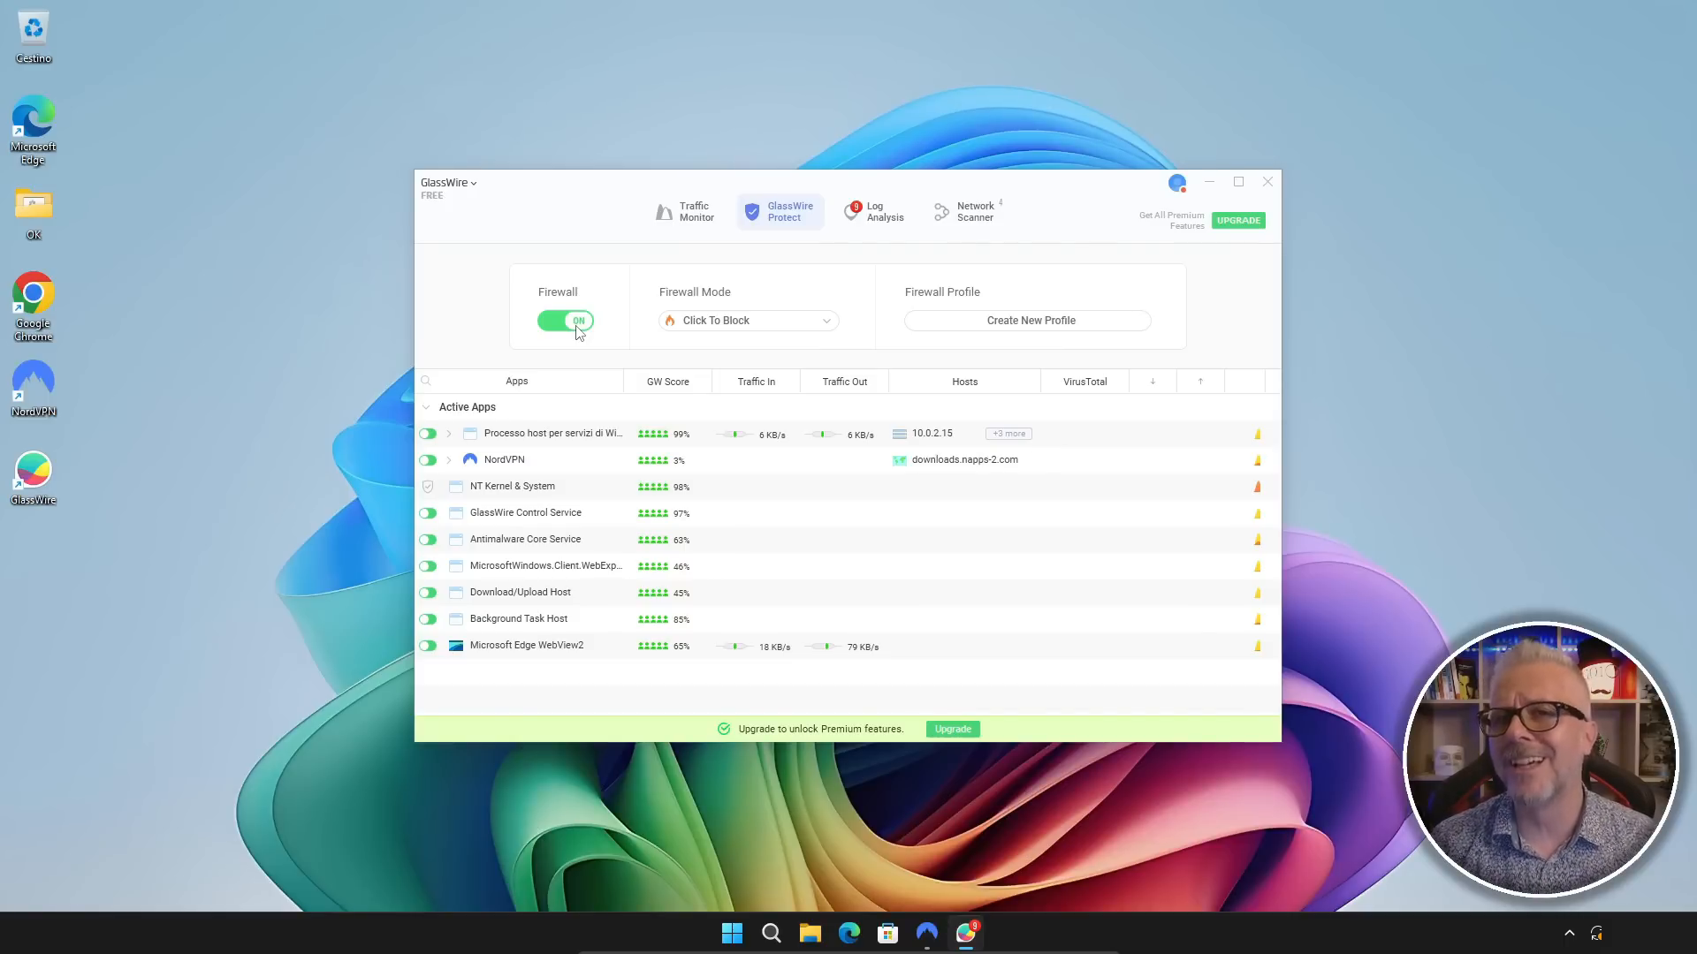
Step: Switch the GlassWire firewall off and back on, and block and unblock the Windows services host process
{"action": "left_click", "coordinate": [575, 324]}
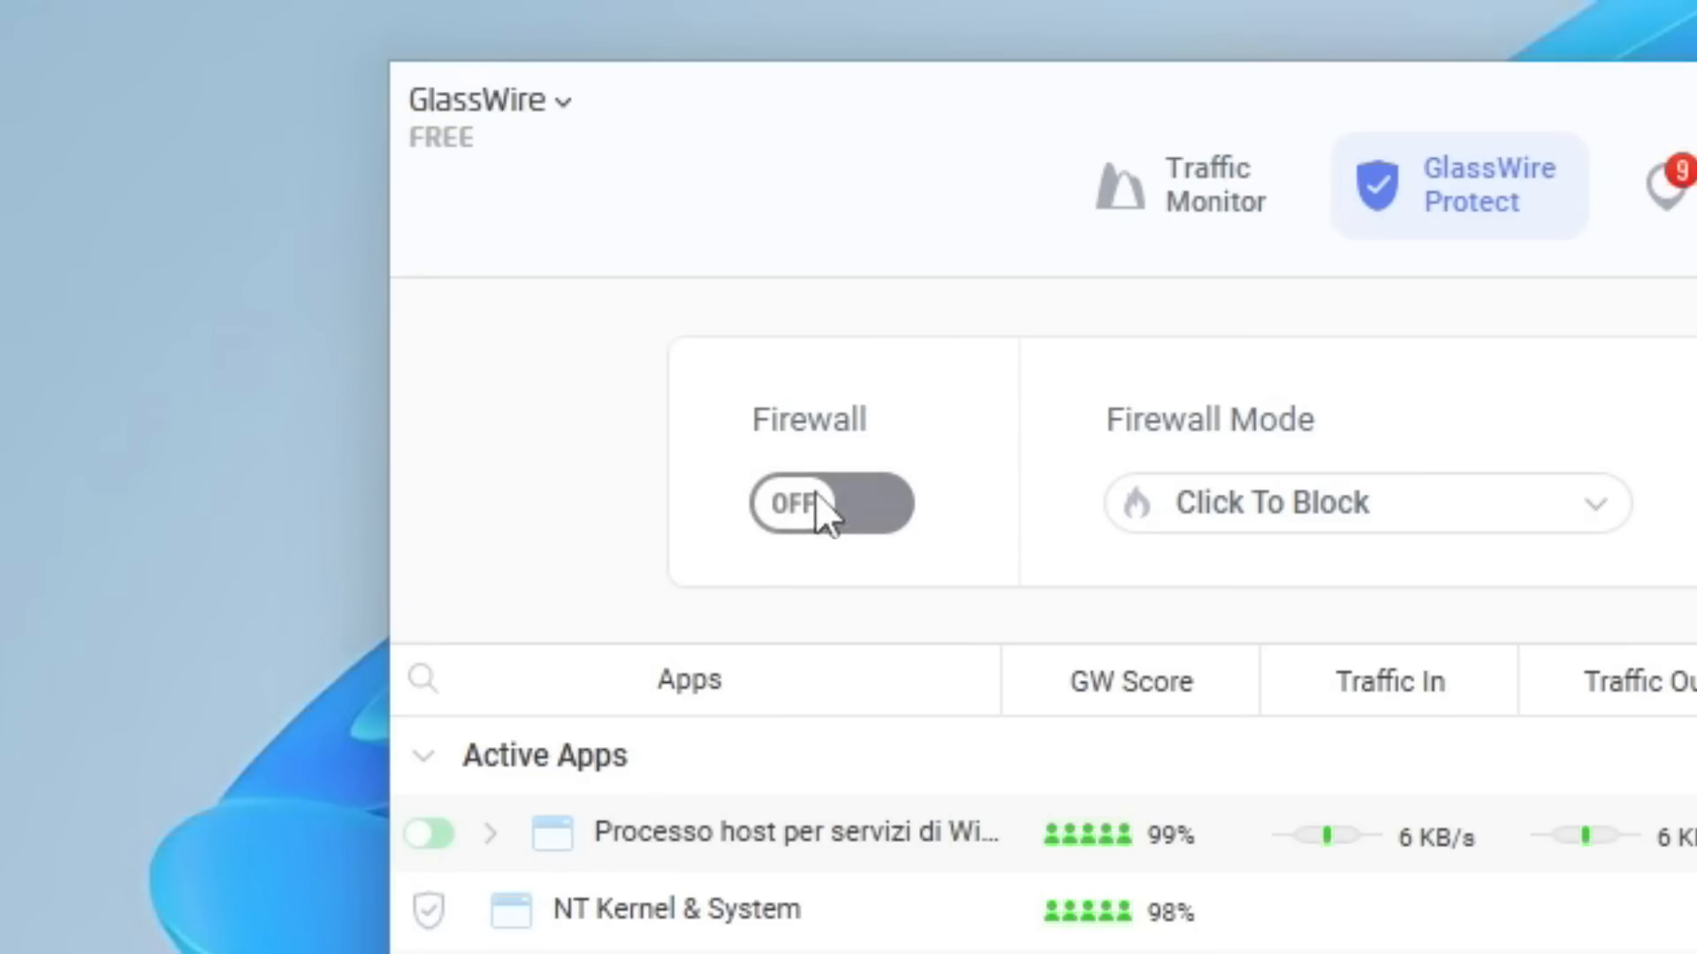
{"action": "left_click", "coordinate": [864, 503]}
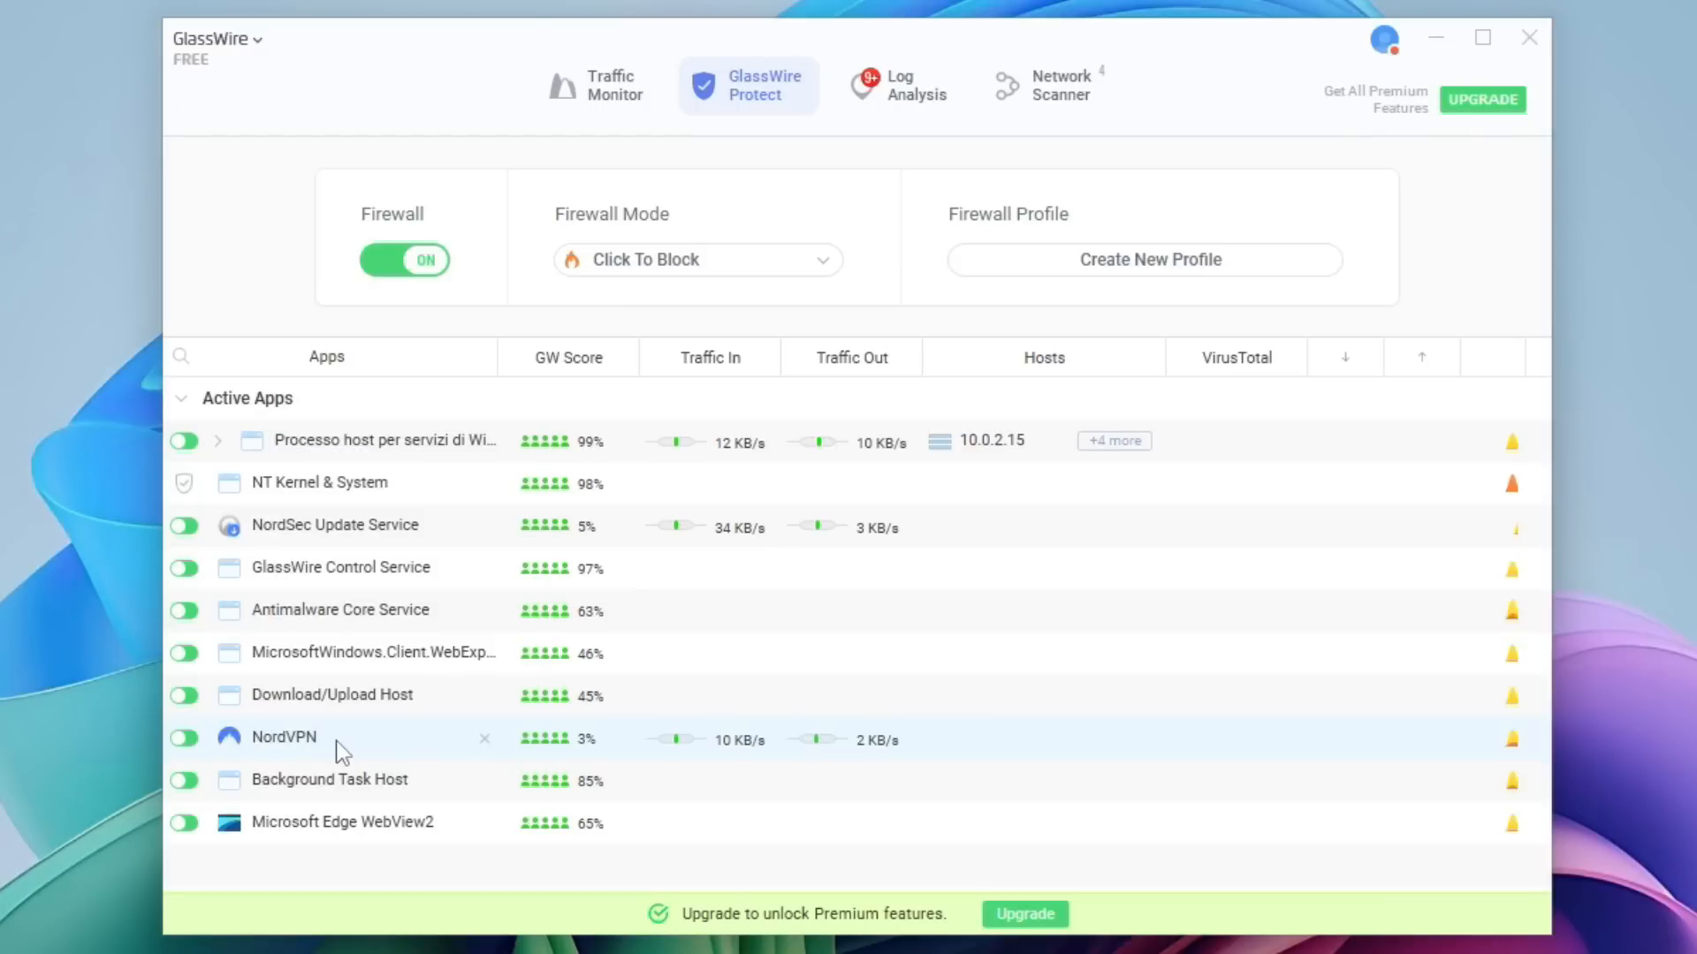
{"action": "left_click", "coordinate": [188, 442]}
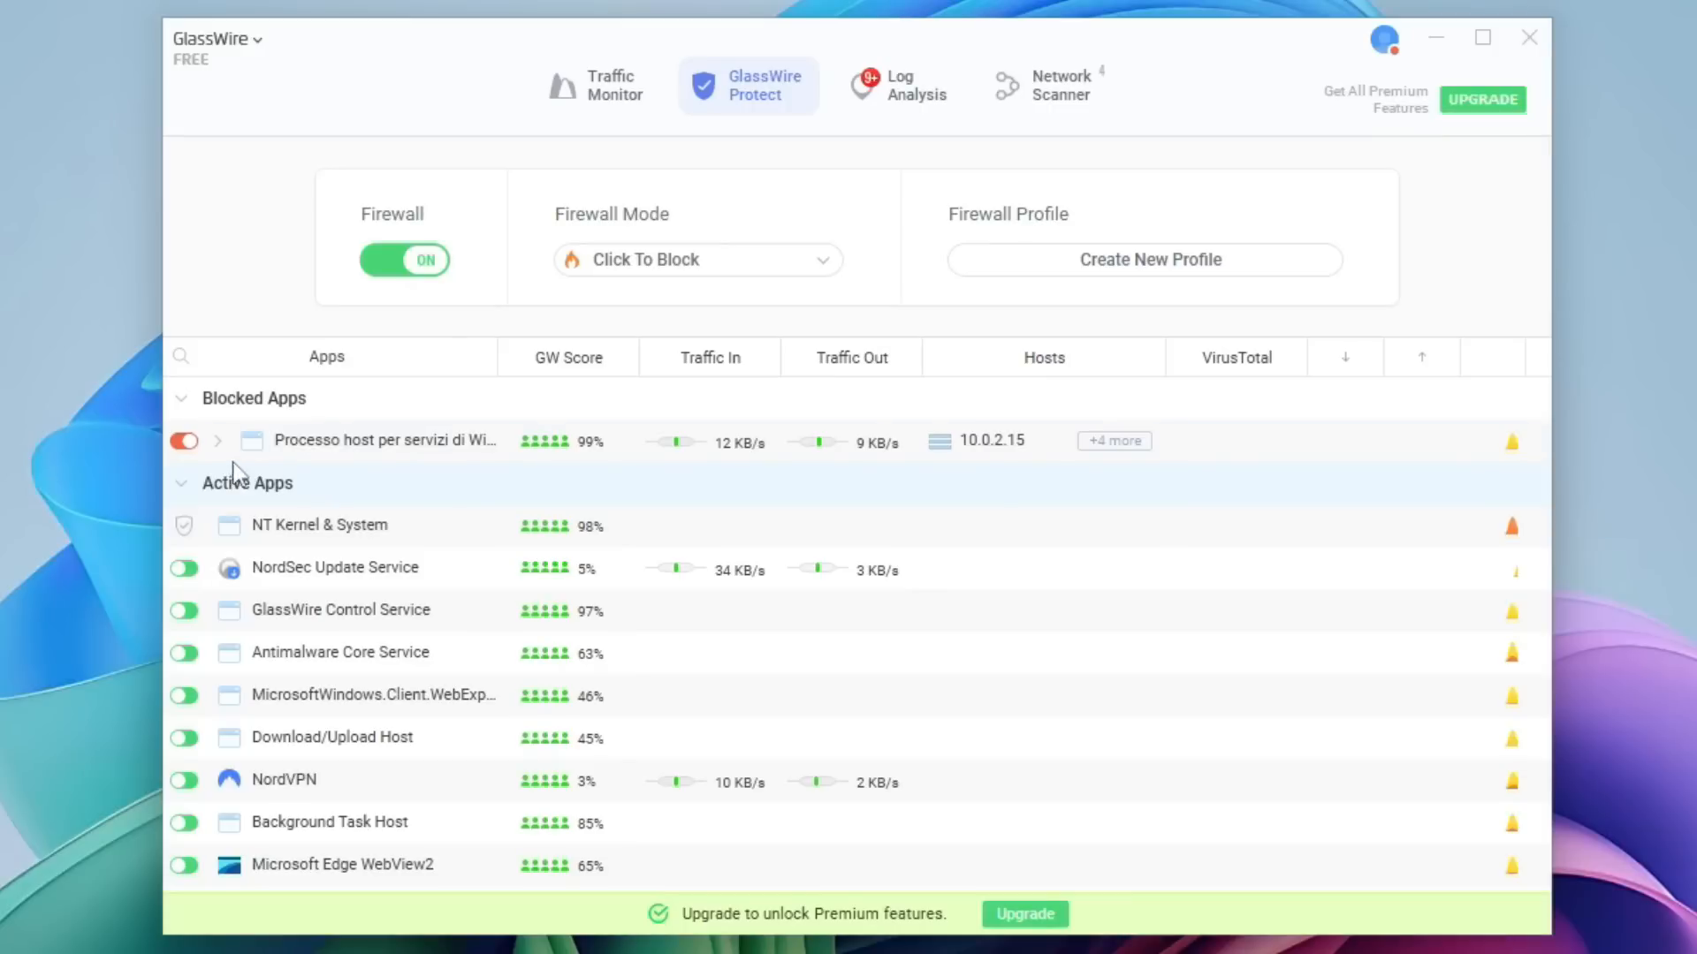
{"action": "left_click", "coordinate": [184, 441]}
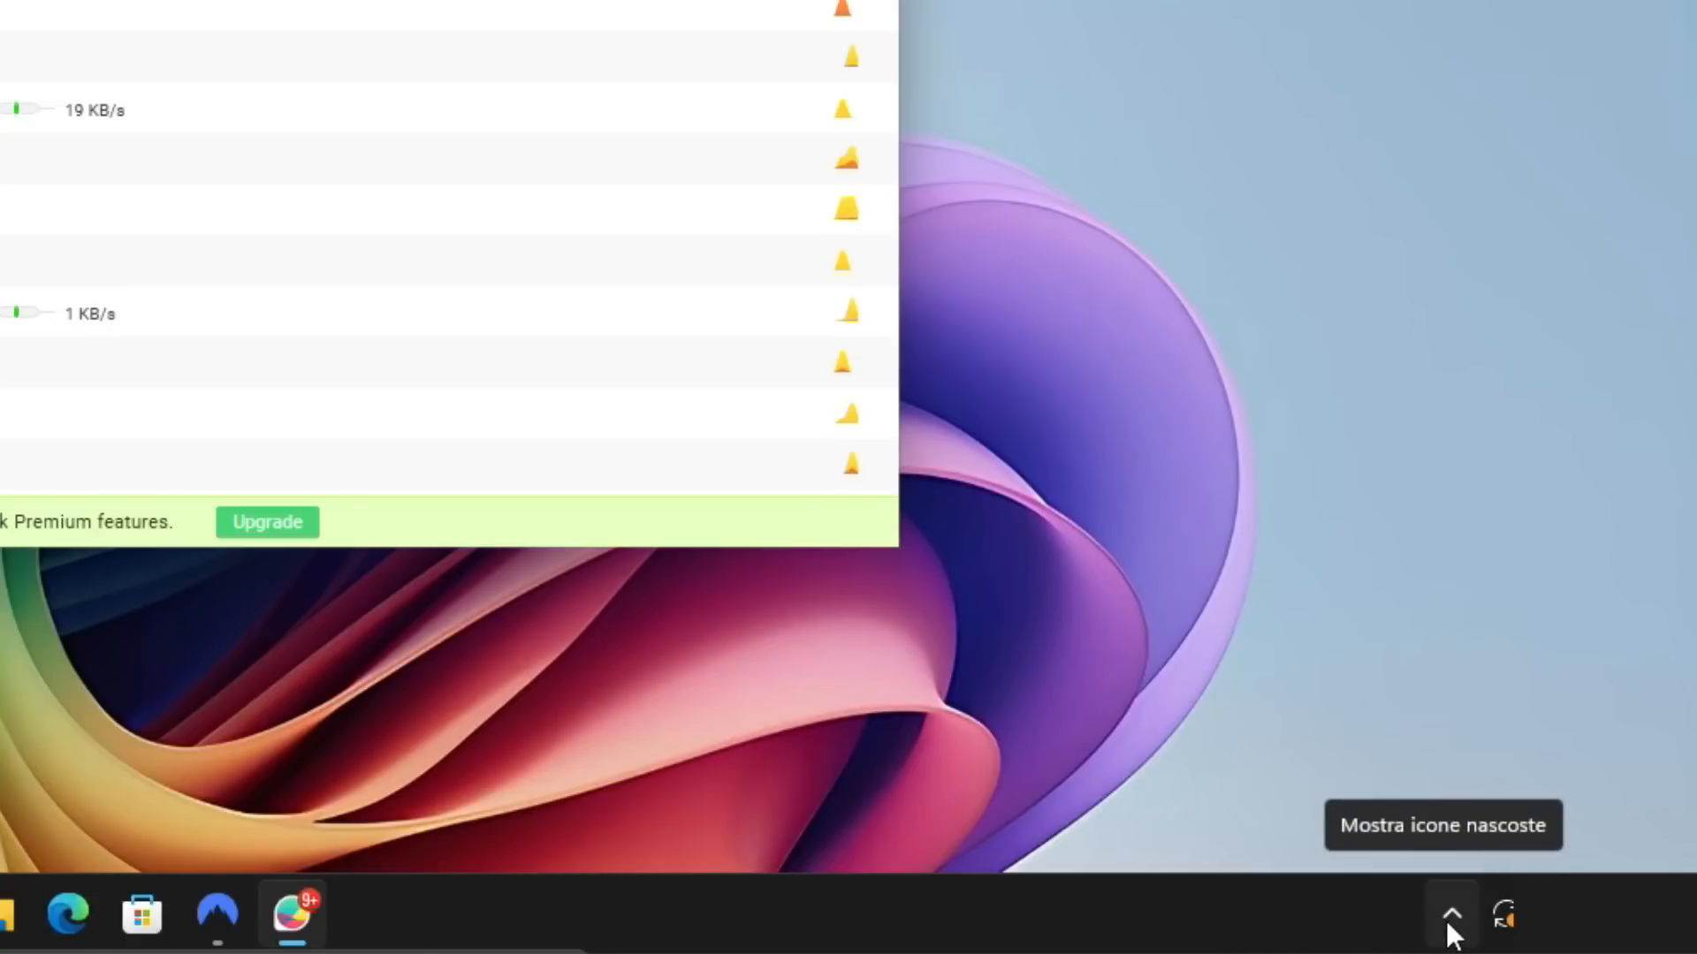
Step: Open the GlassWire settings from the system tray, review the General options, and confirm the dialog
{"action": "left_click", "coordinate": [1447, 924]}
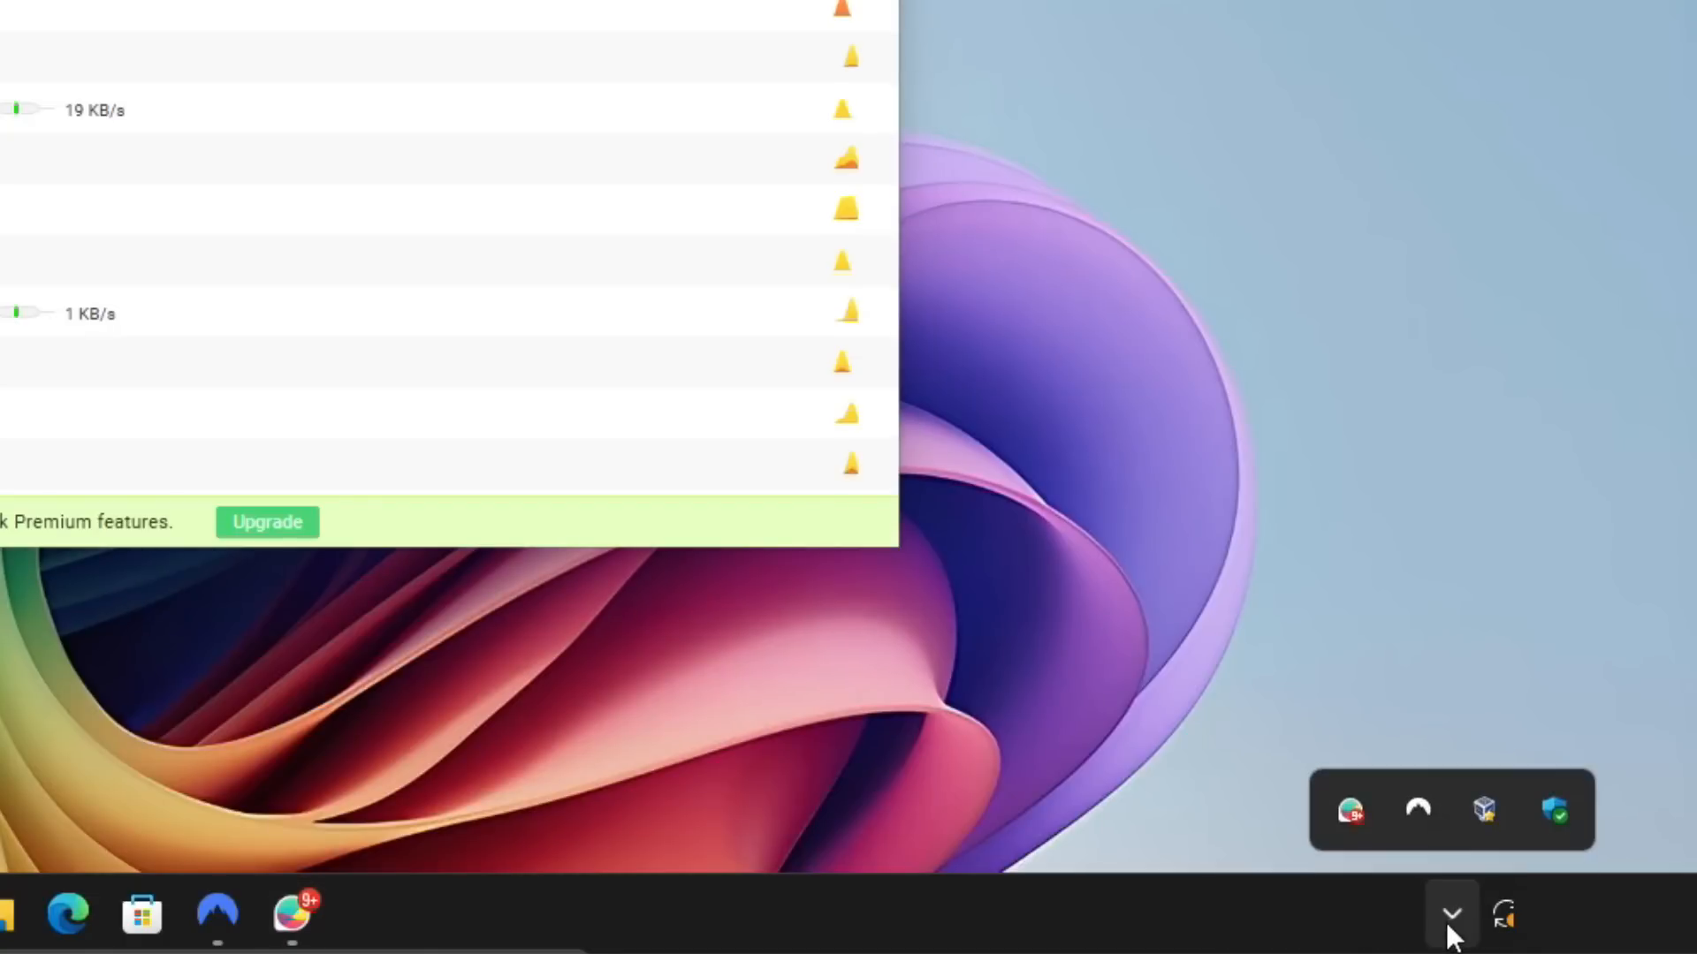
{"action": "right_click", "coordinate": [1347, 811]}
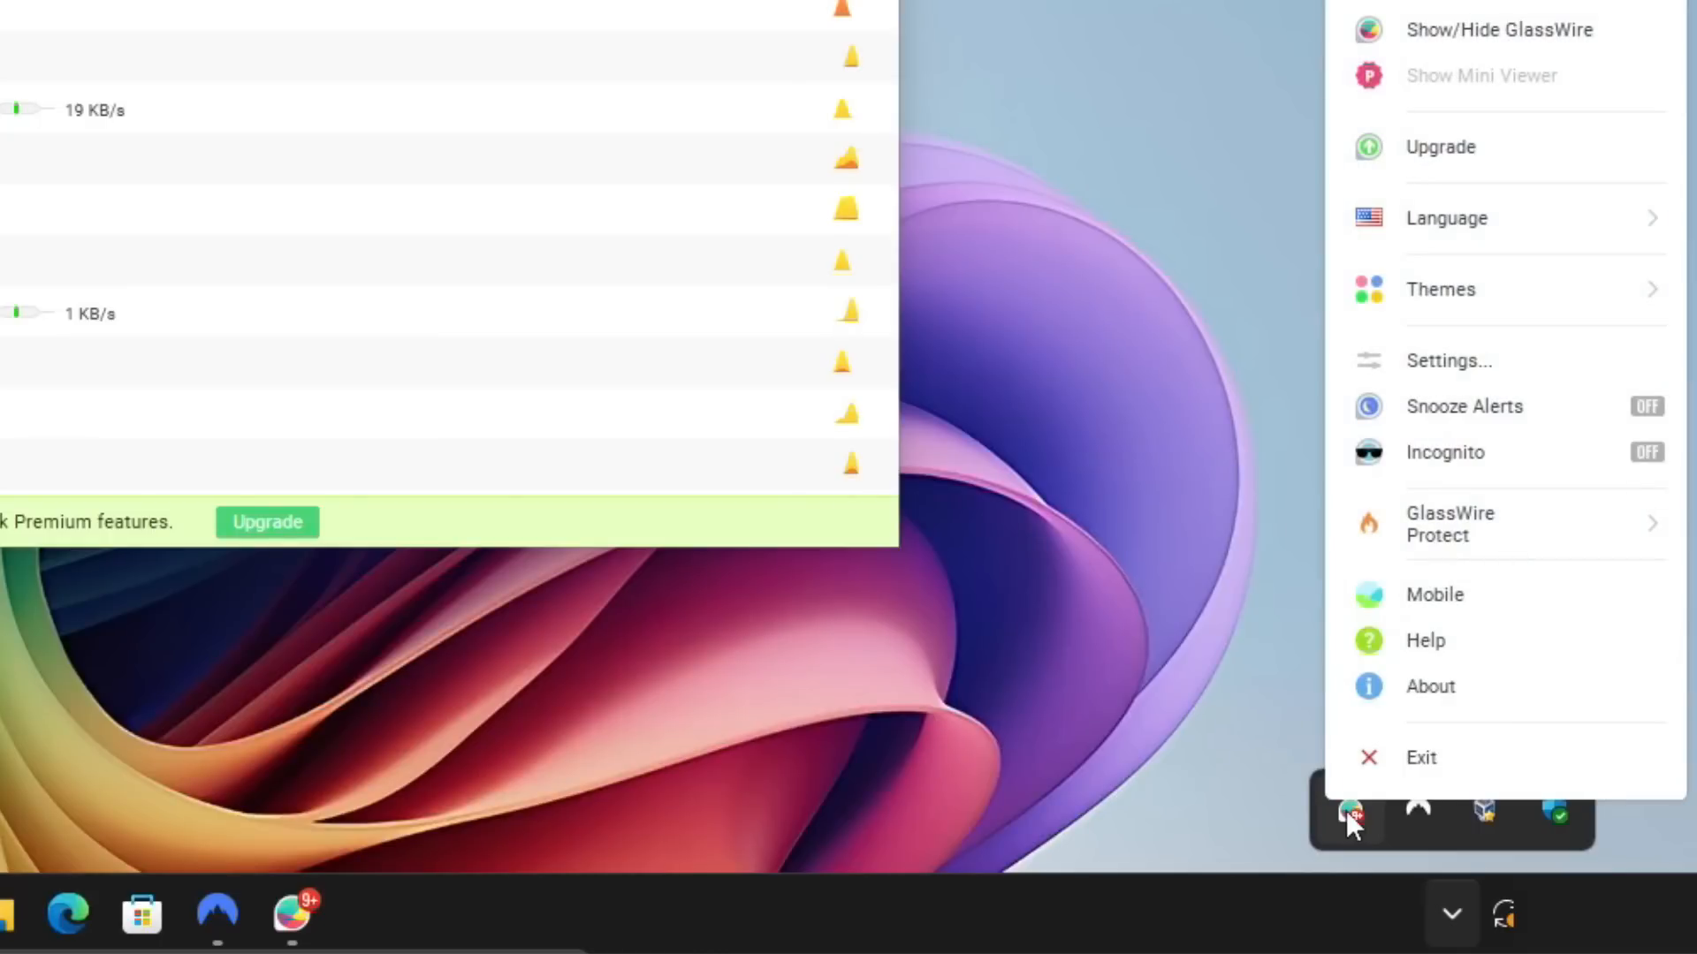
{"action": "left_click", "coordinate": [1447, 364]}
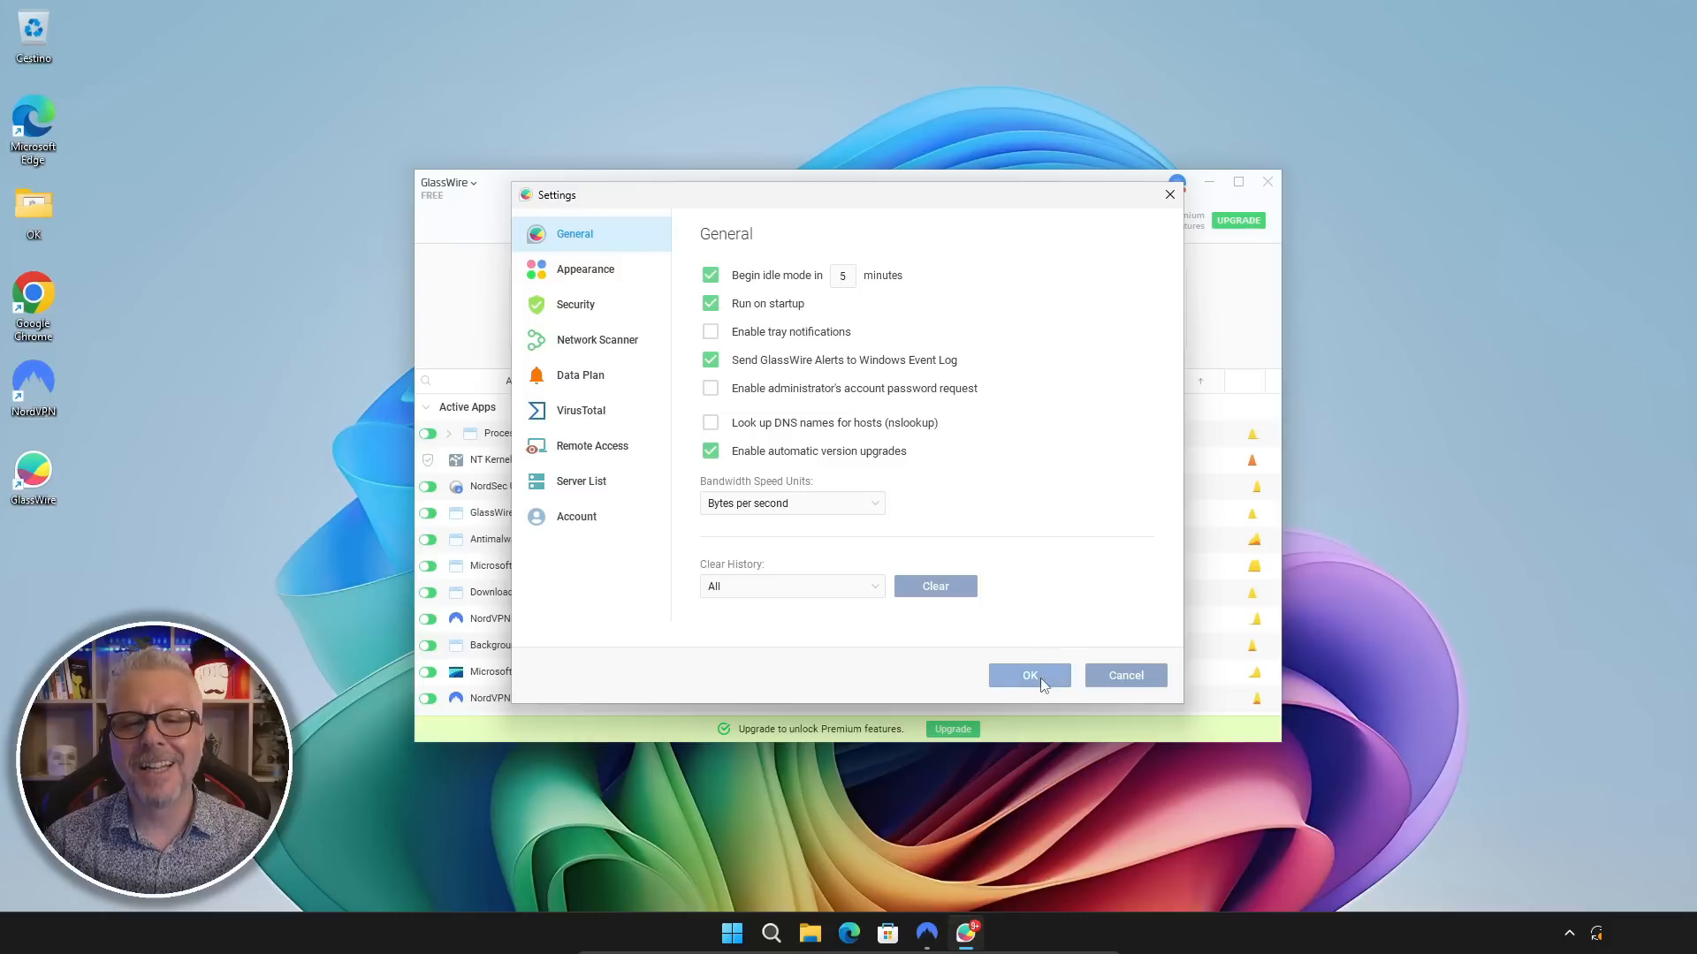
{"action": "left_click", "coordinate": [1031, 675]}
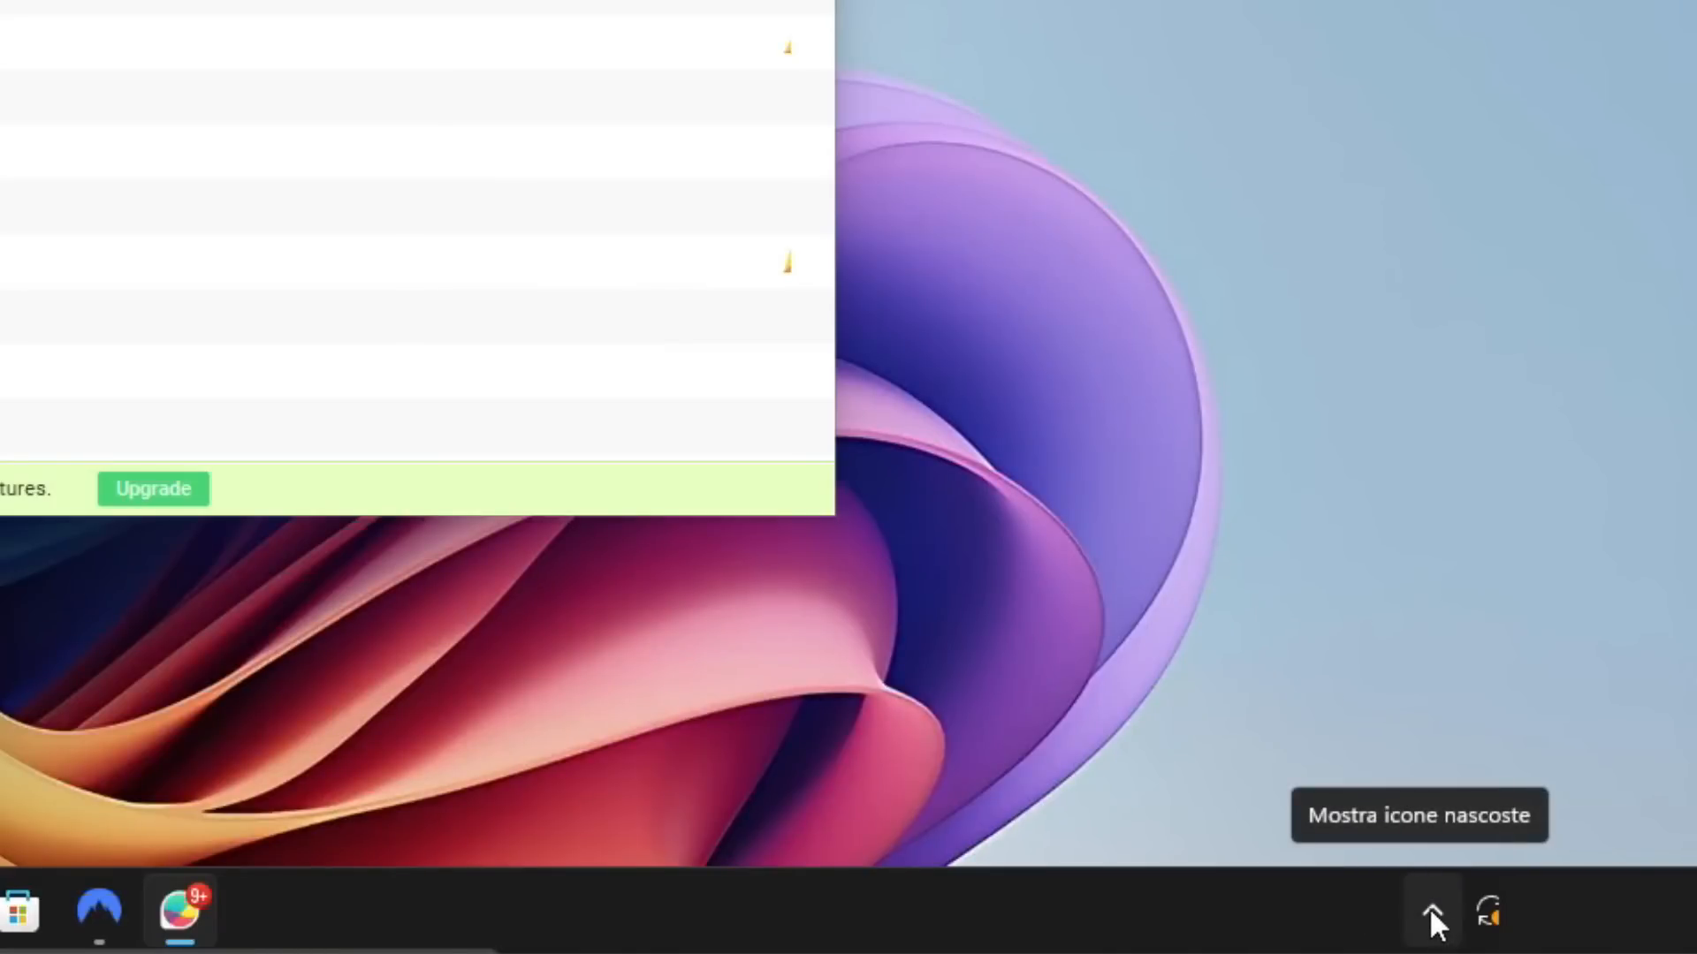
Step: Change the GlassWire interface language to Italiano from its system tray icon and restart GlassWire to apply it
{"action": "left_click", "coordinate": [1431, 910]}
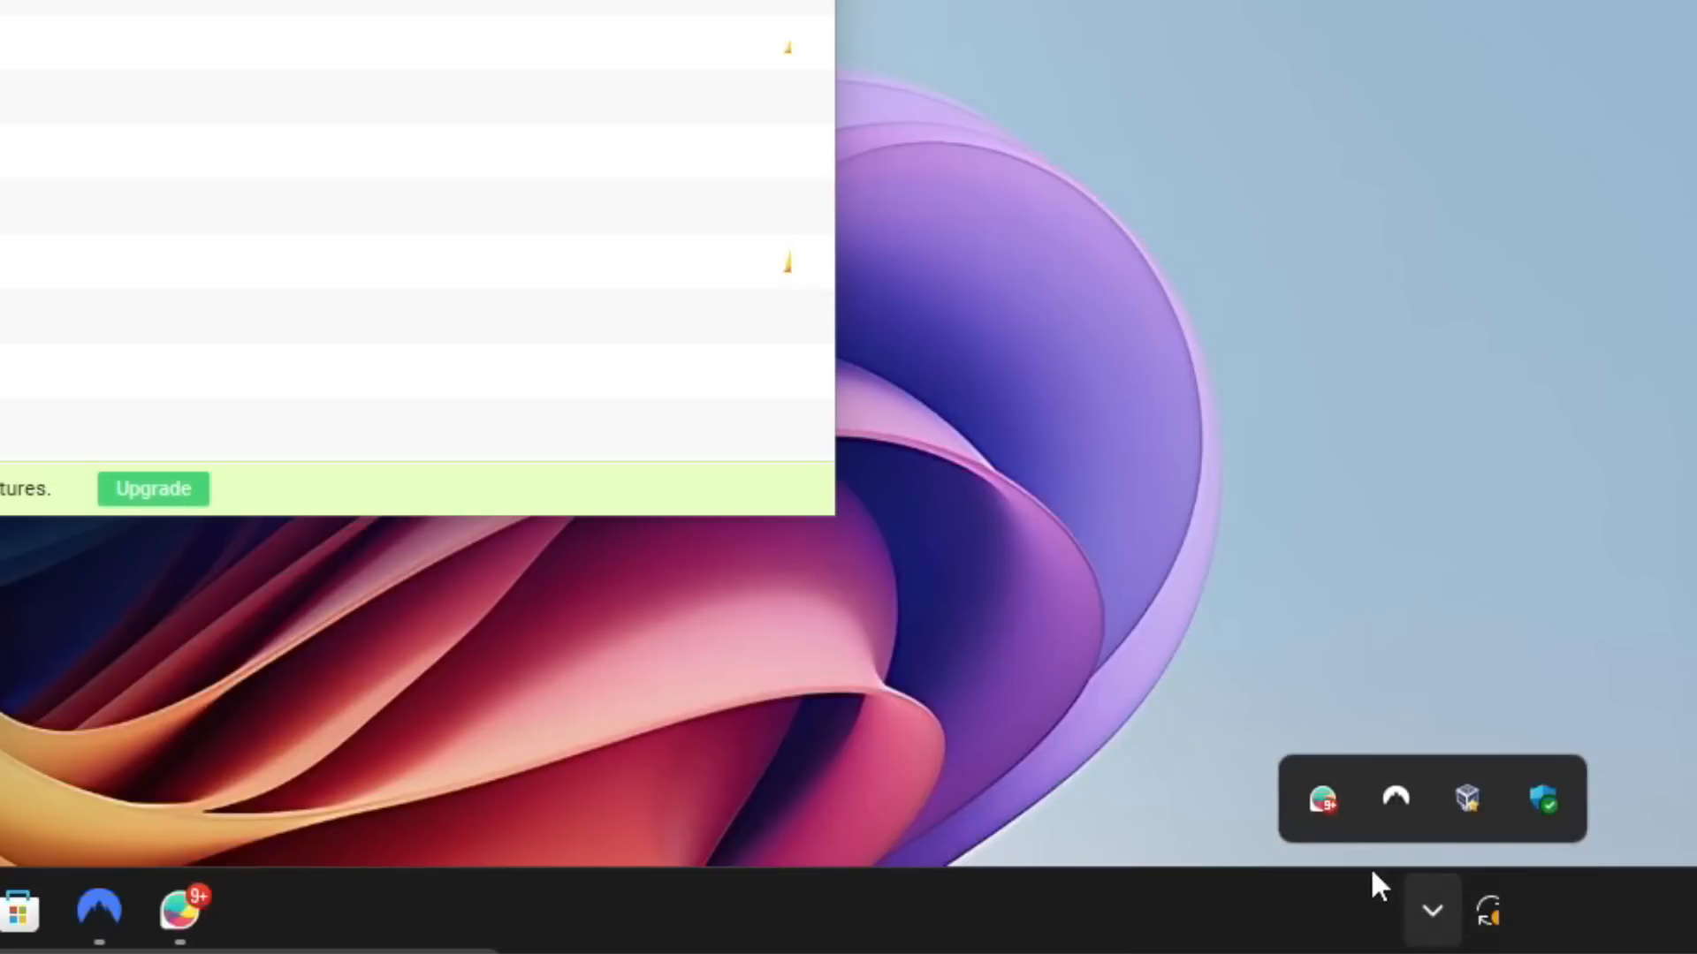
{"action": "right_click", "coordinate": [1322, 797]}
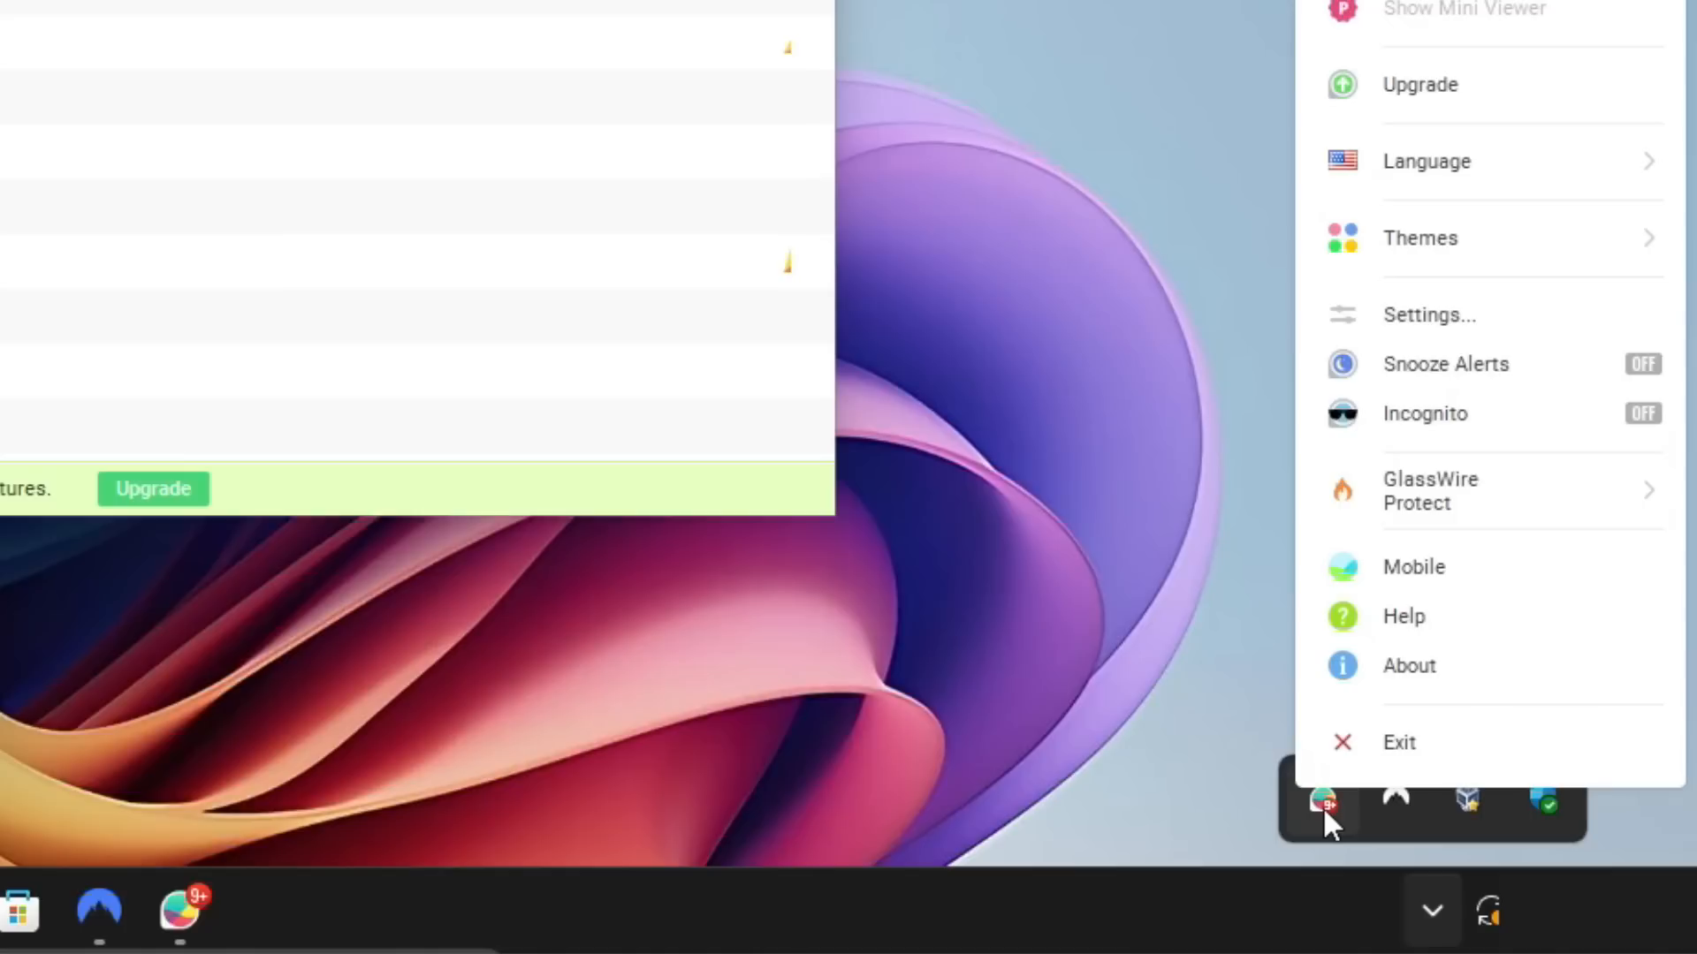
{"action": "mouse_move", "coordinate": [1468, 174]}
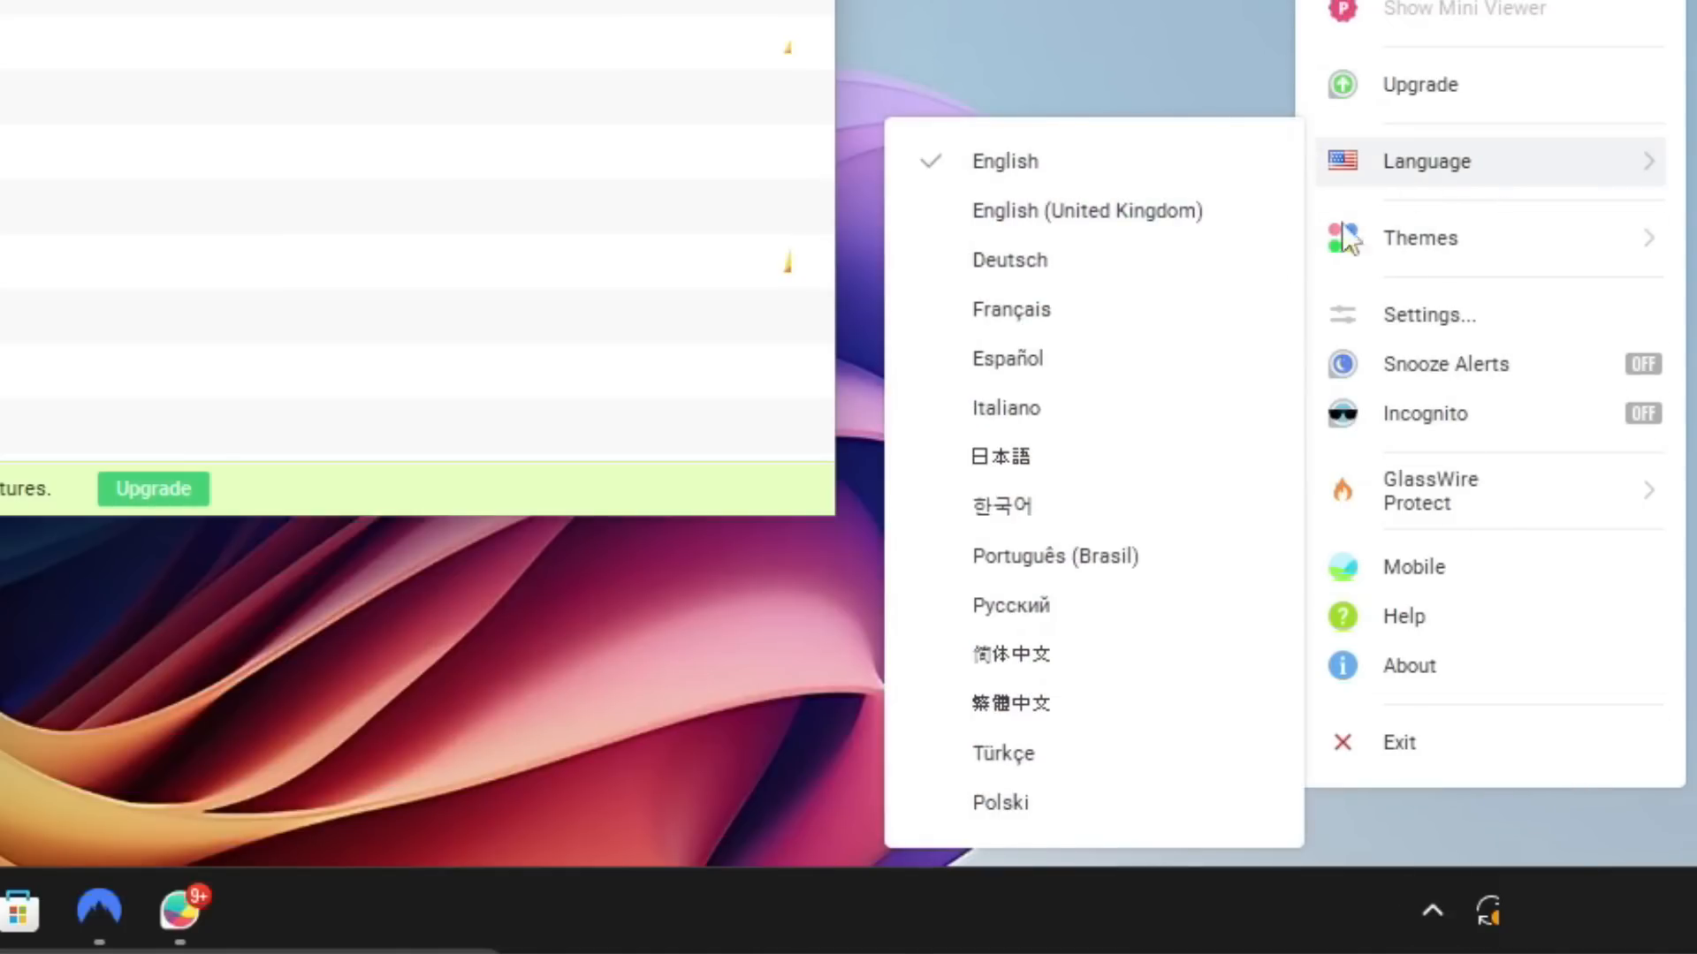
{"action": "left_click", "coordinate": [1032, 410]}
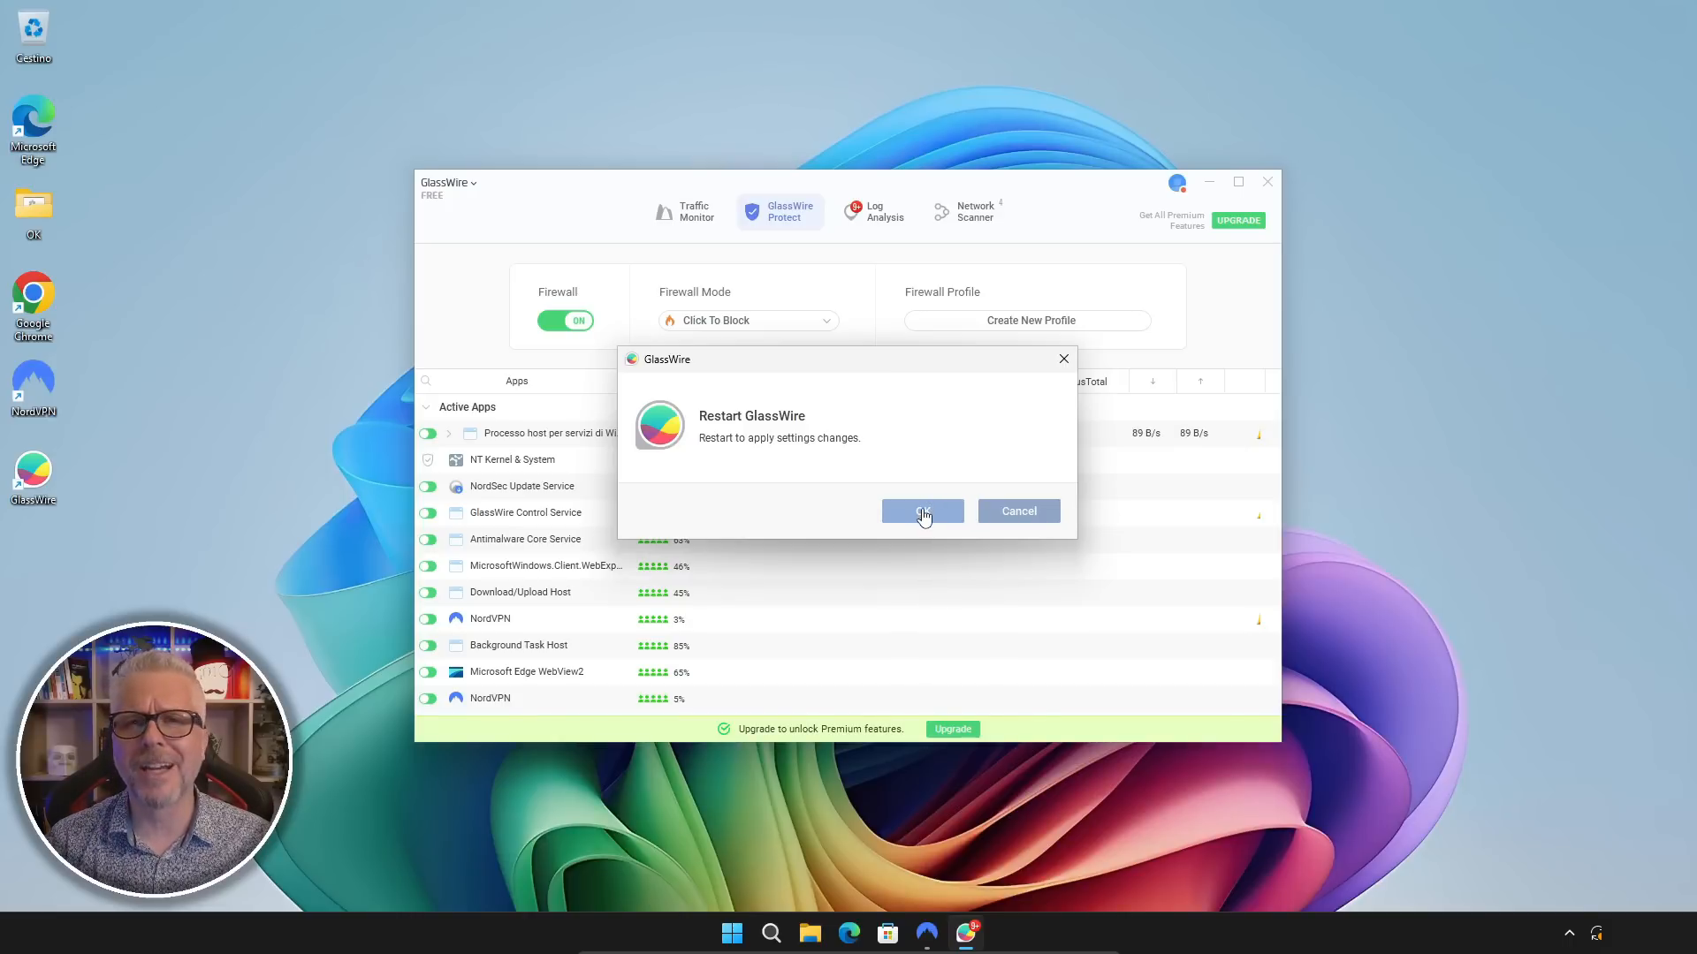
{"action": "left_click", "coordinate": [923, 511]}
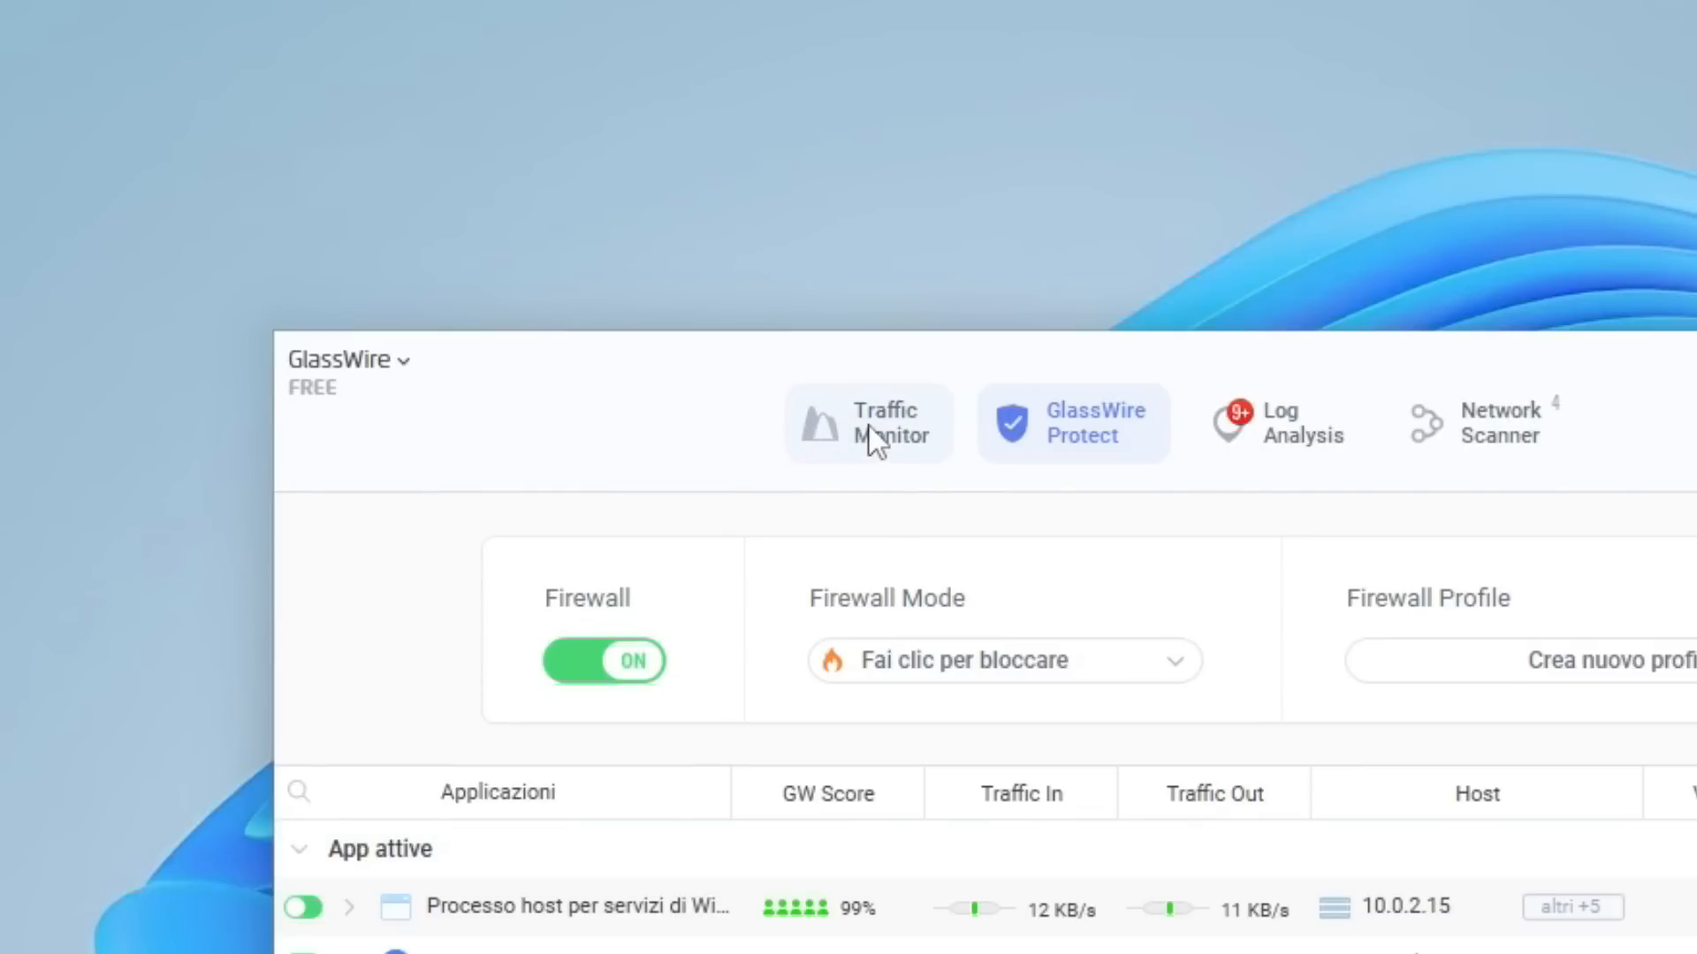
Step: Examine the Traffic Monitor's network activity graph, and switch it to the usage breakdown by host, traffic type and country
{"action": "left_click", "coordinate": [866, 426]}
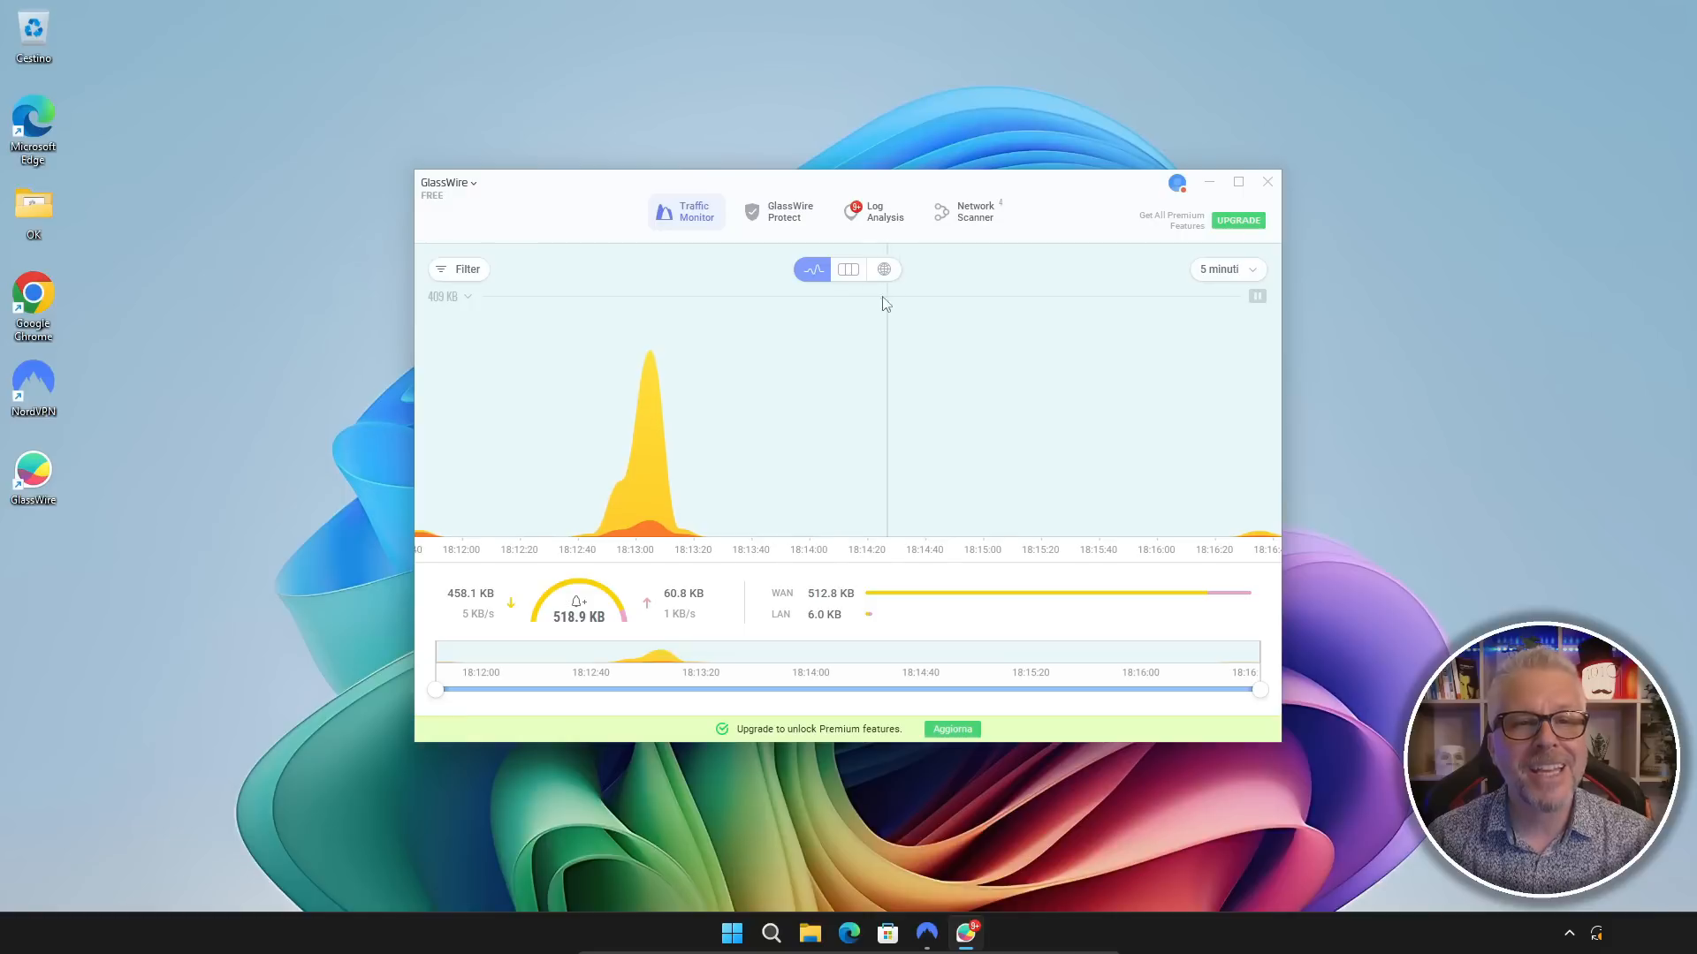
{"action": "left_click", "coordinate": [848, 271]}
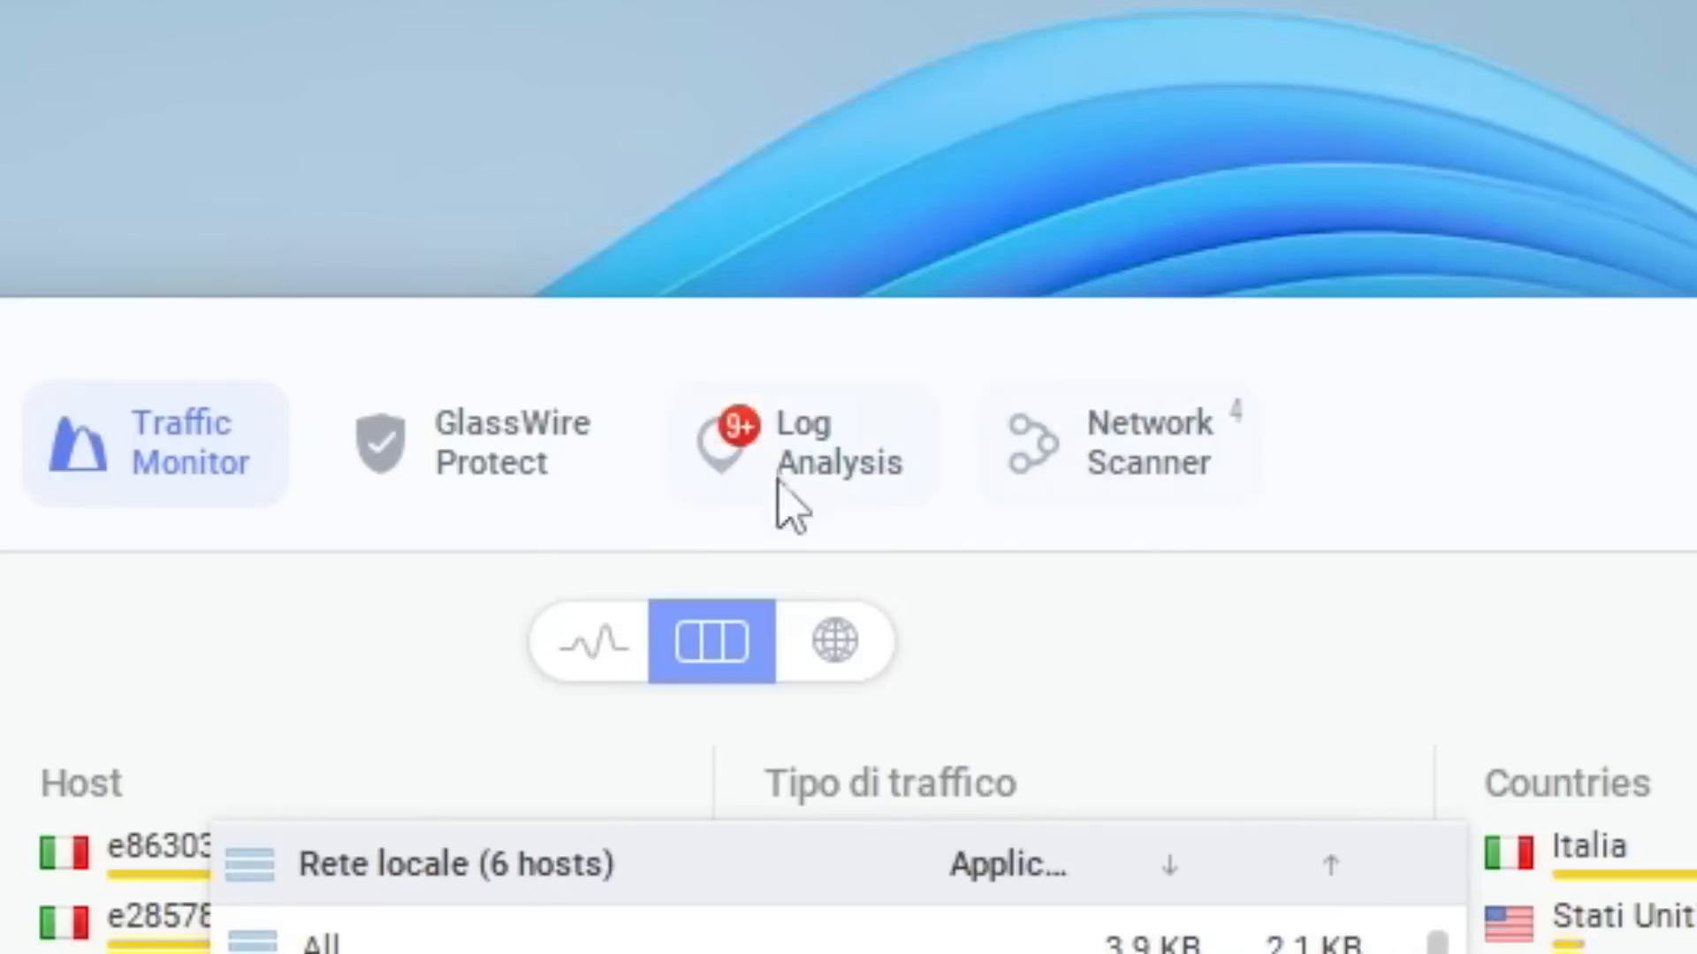
Step: Look through the first network connection entries in Log Analysis and the devices listed in the Network Scanner
{"action": "left_click", "coordinate": [807, 462]}
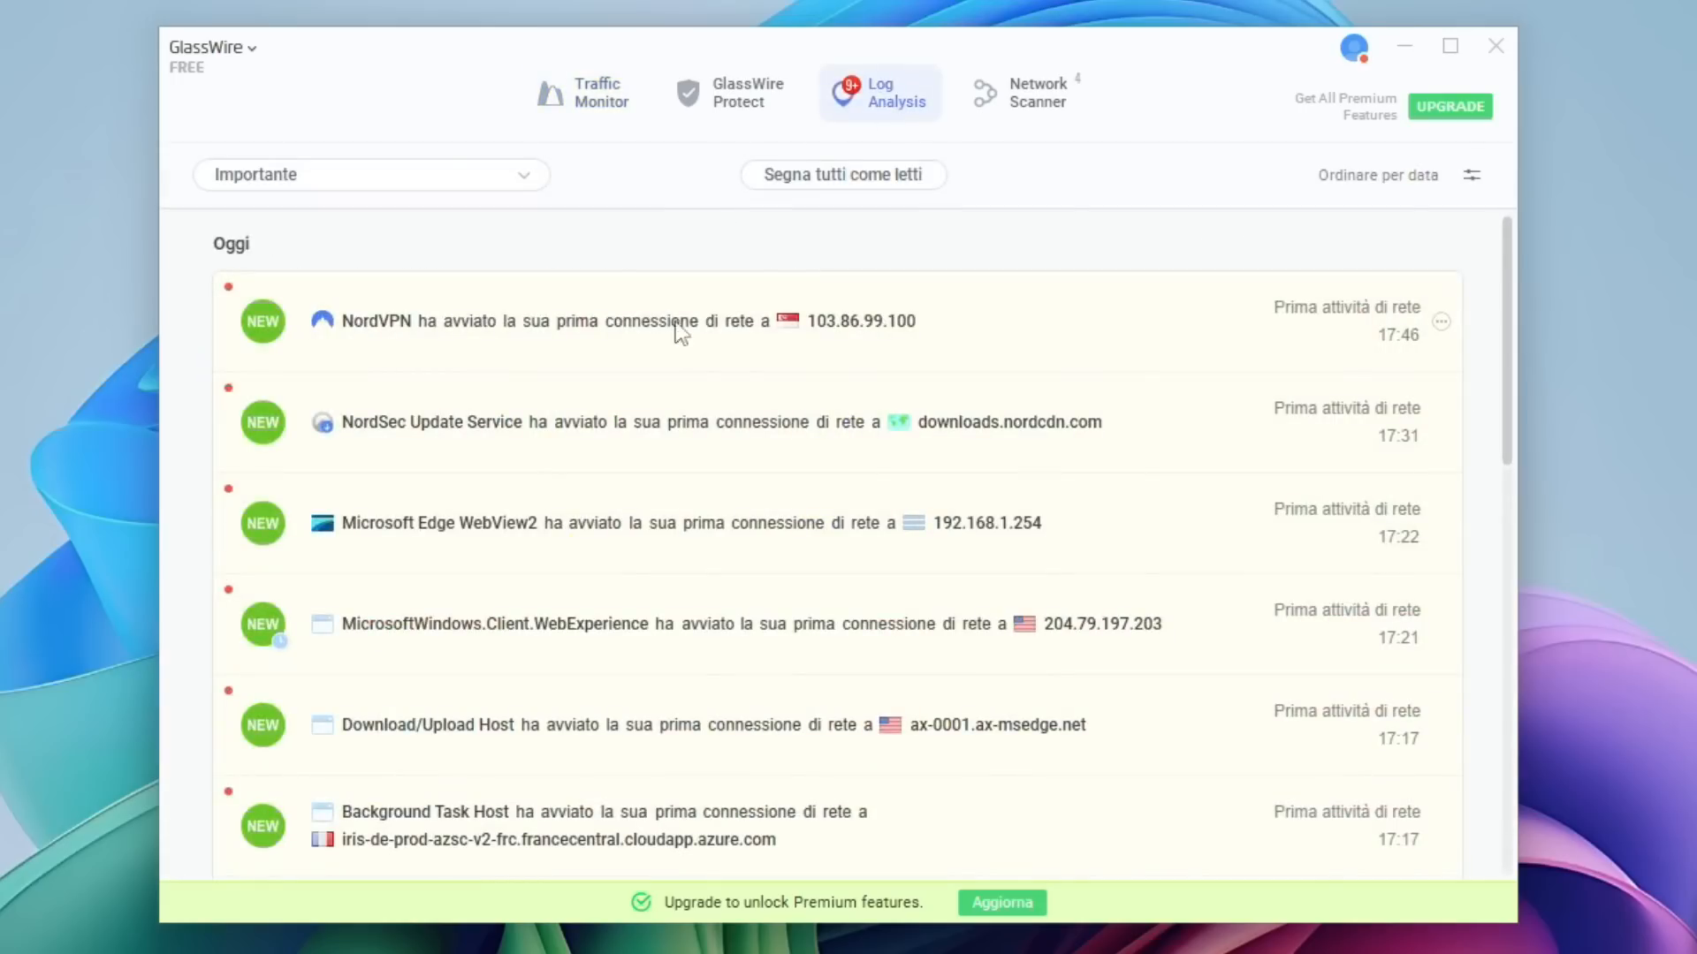
{"action": "scroll", "coordinate": [751, 385], "scroll_direction": "down", "scroll_amount": 10}
{"action": "scroll", "coordinate": [753, 394], "scroll_direction": "up", "scroll_amount": 10}
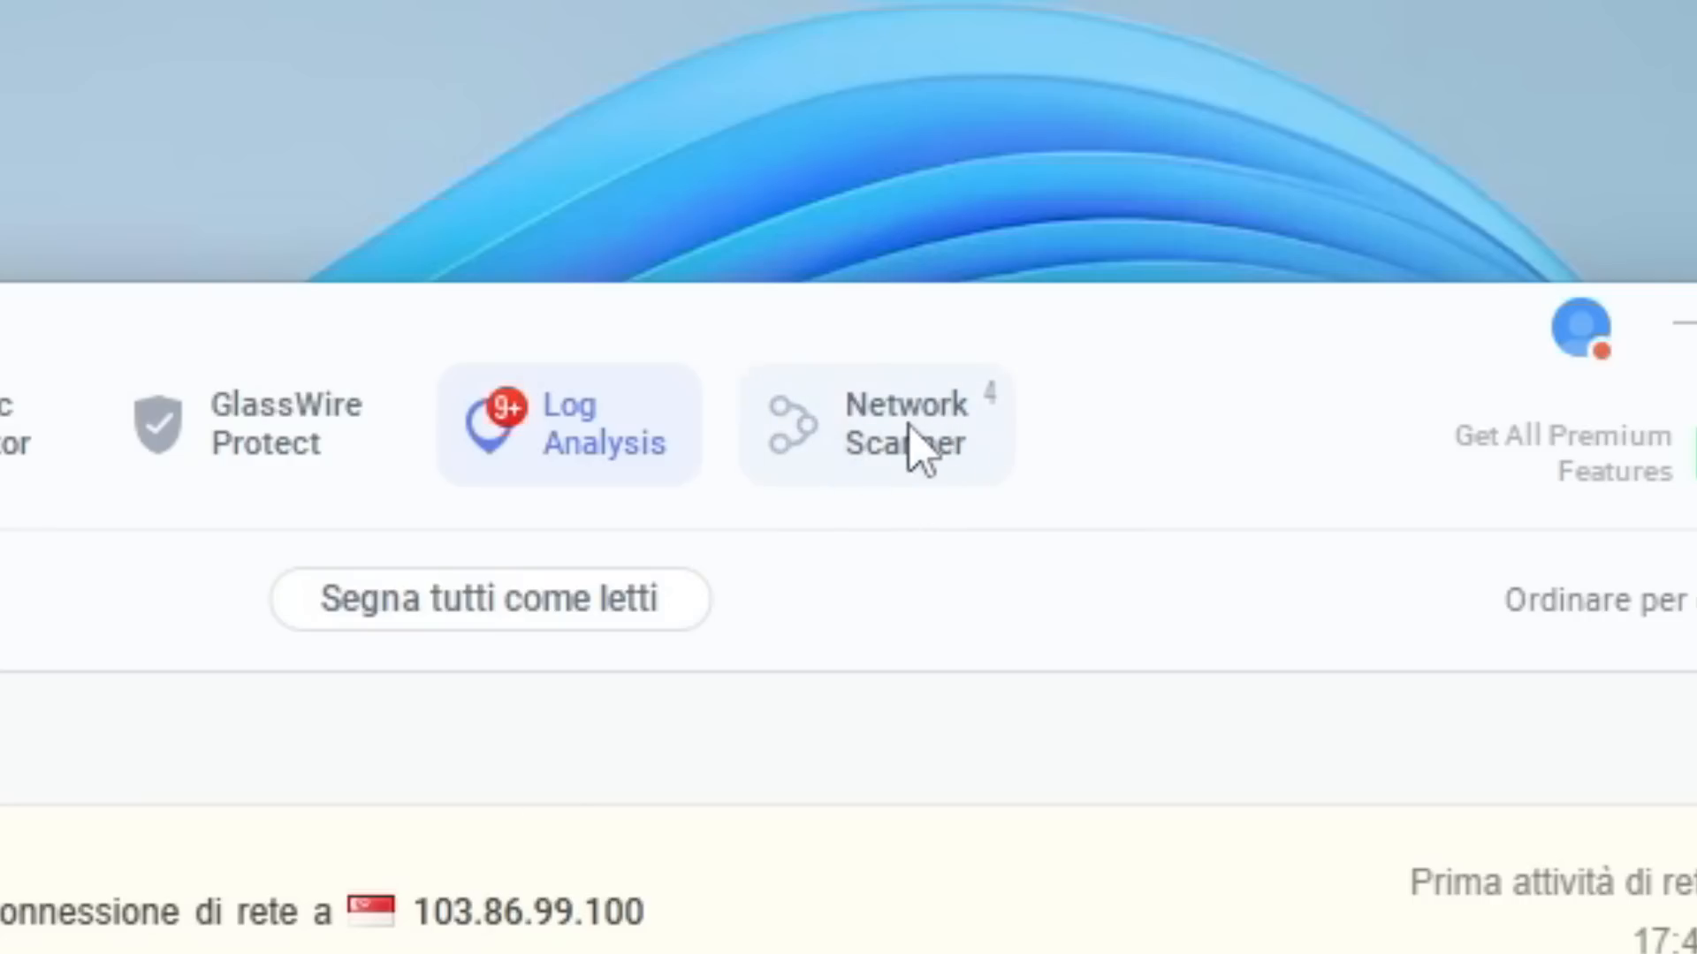
{"action": "left_click", "coordinate": [914, 447]}
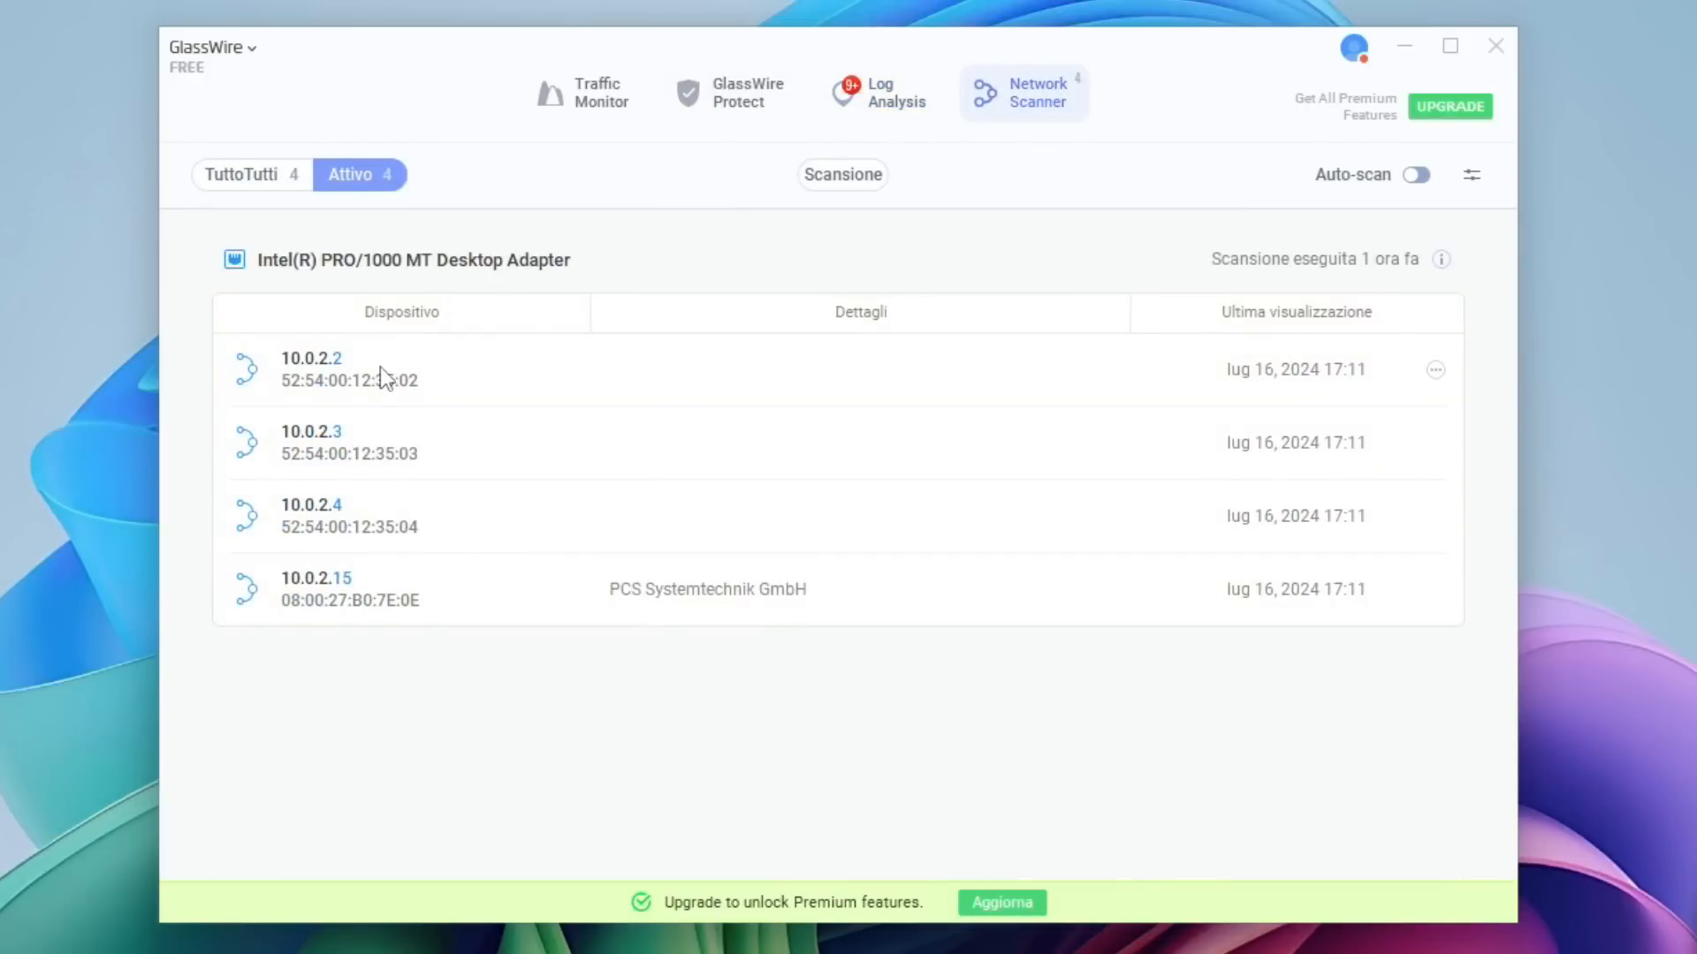